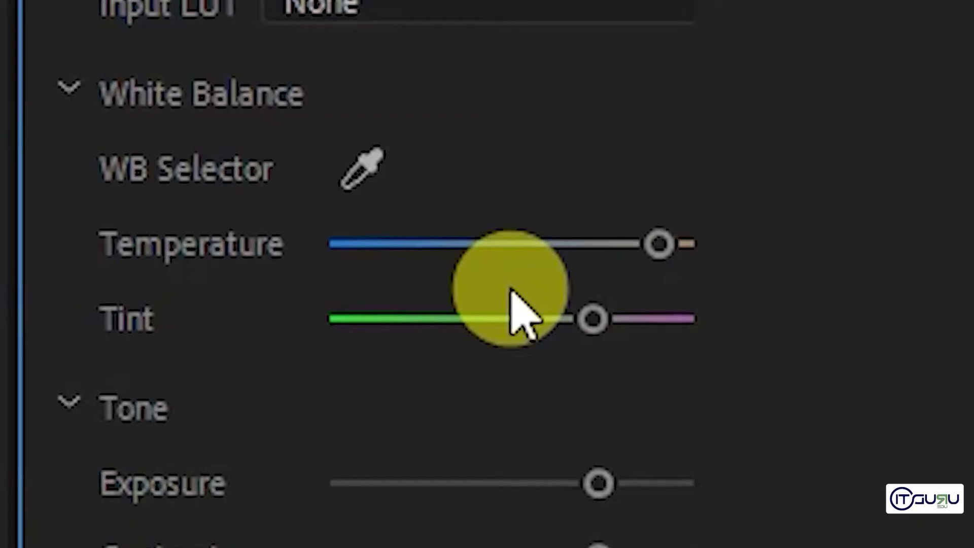
Raise Lumetri Color Temperature for a warmer look and paste those attributes onto the second pexels clip.
left_click_drag(599, 223, 643, 222)
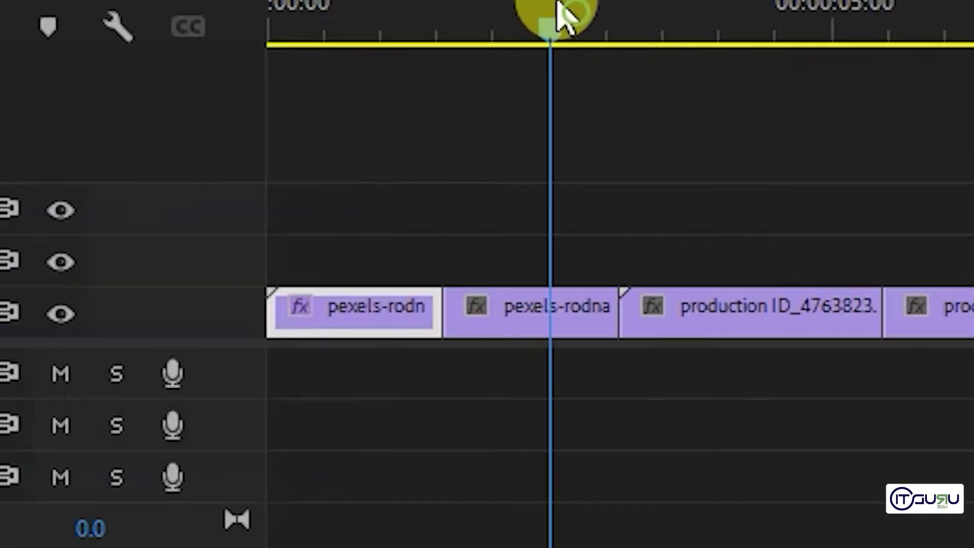
left_click(558, 326)
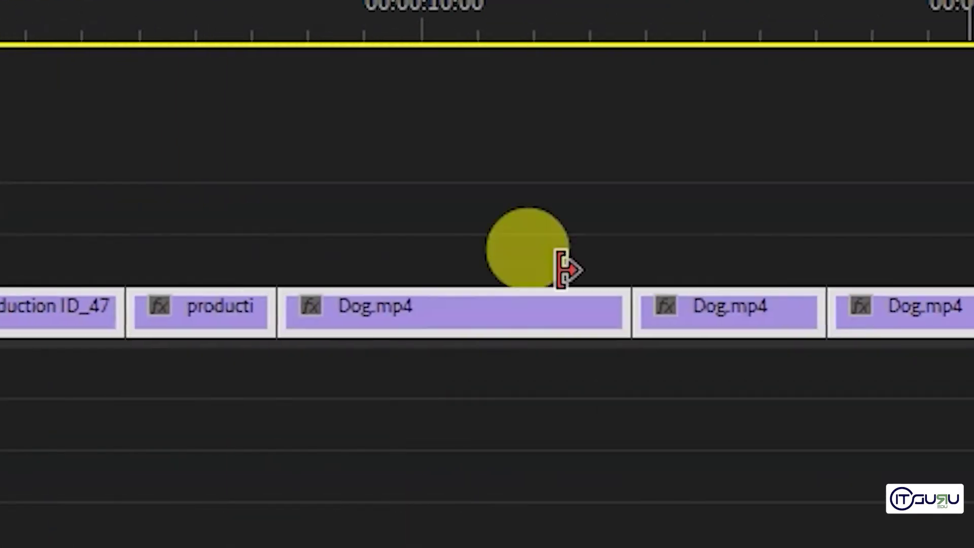
right_click(541, 321)
left_click(412, 126)
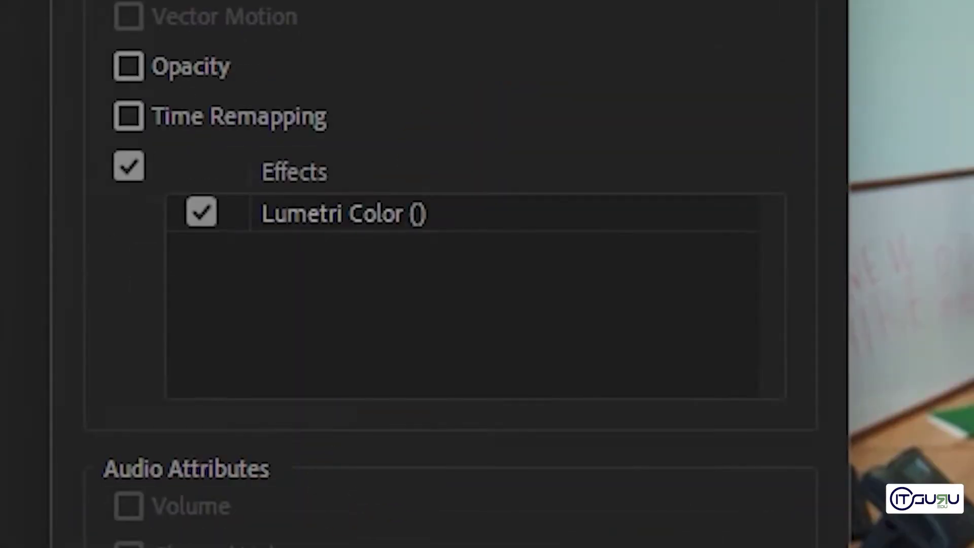
left_click(561, 387)
Extend the adjustment layer over more clips, switch to the Editing workspace, and review the graded sequence.
mouse_move(520, 56)
left_mouse_down()
mouse_move(800, 11)
mouse_move(632, 5)
mouse_move(604, 17)
left_mouse_up()
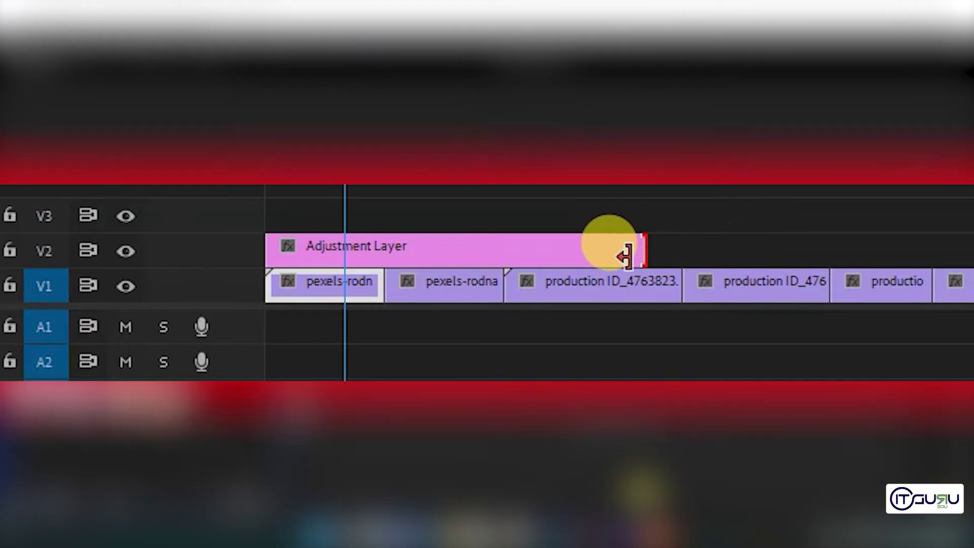
left_click_drag(626, 256, 969, 256)
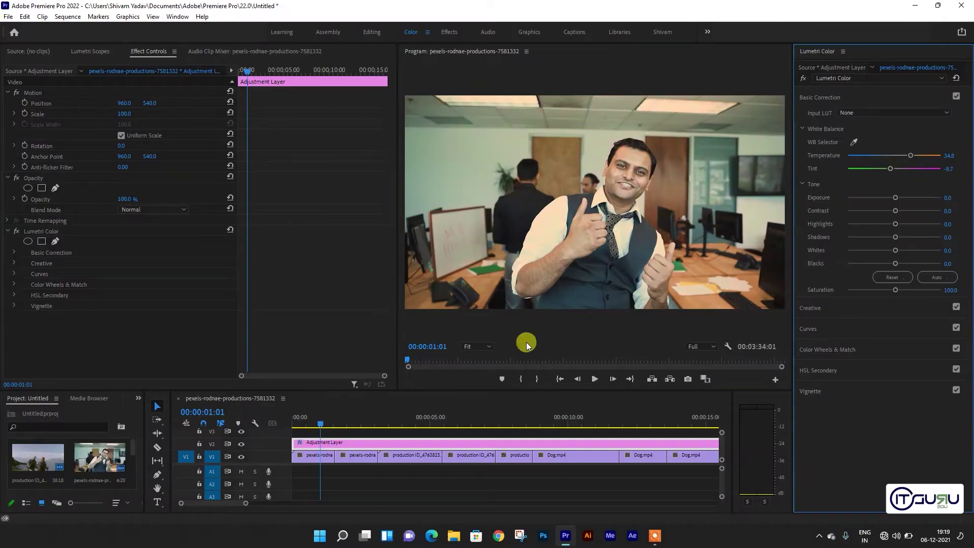
left_click(372, 32)
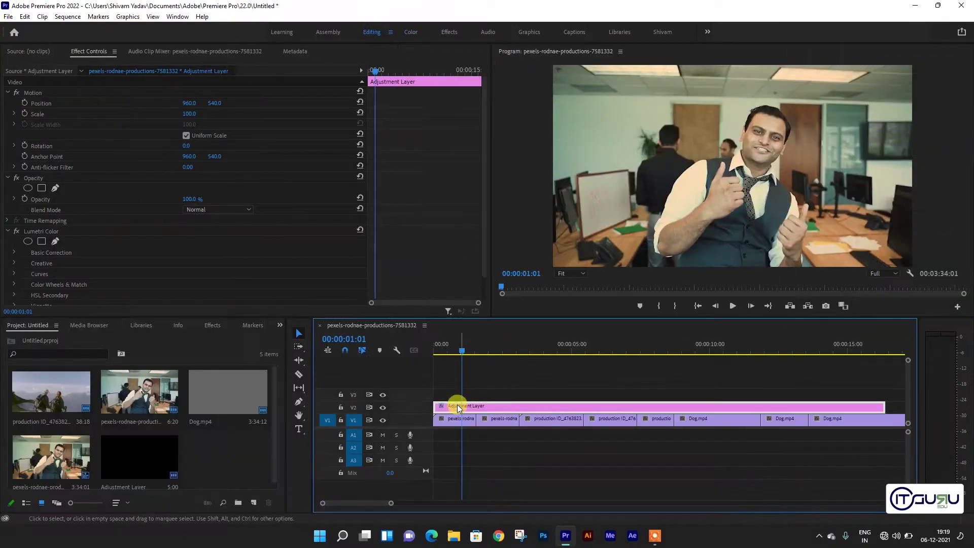
left_click_drag(484, 355, 548, 354)
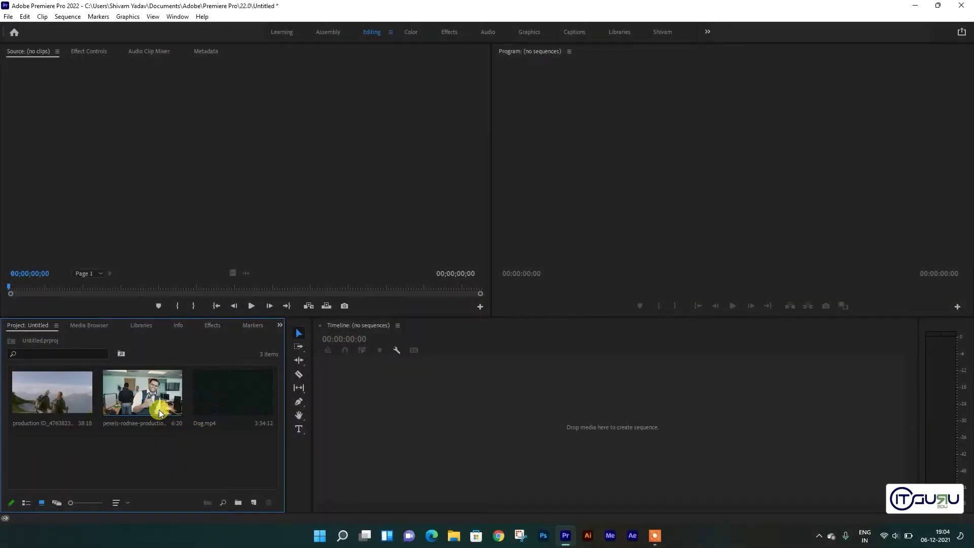
Drag the pexels office clip onto the empty Timeline to create the pexels-rodnae-productions-7581332 sequence.
left_click(159, 409)
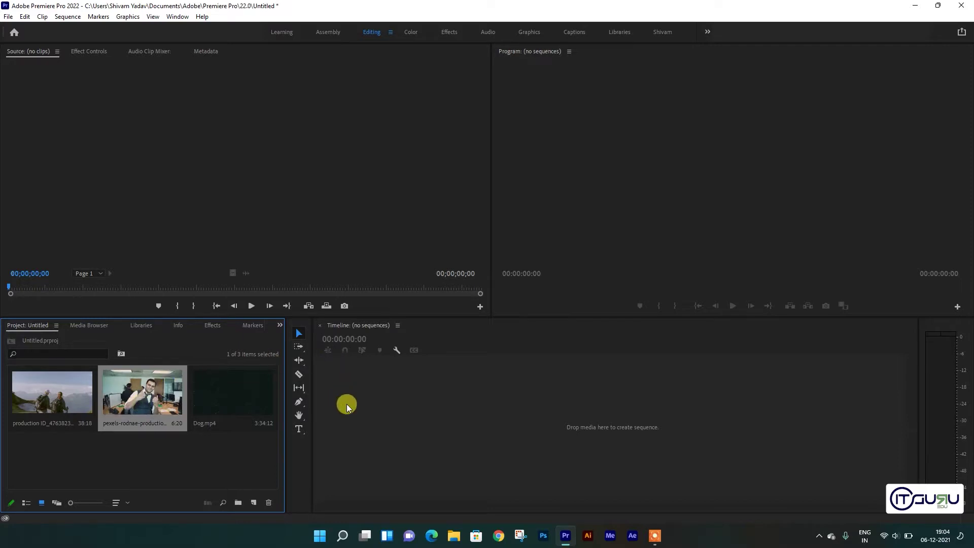
left_click_drag(347, 406, 346, 404)
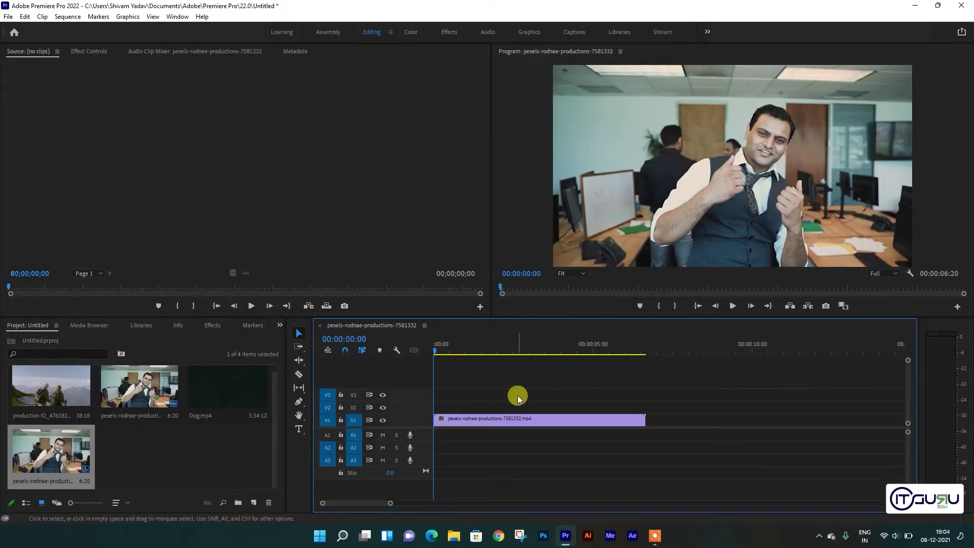
left_click_drag(461, 350, 428, 349)
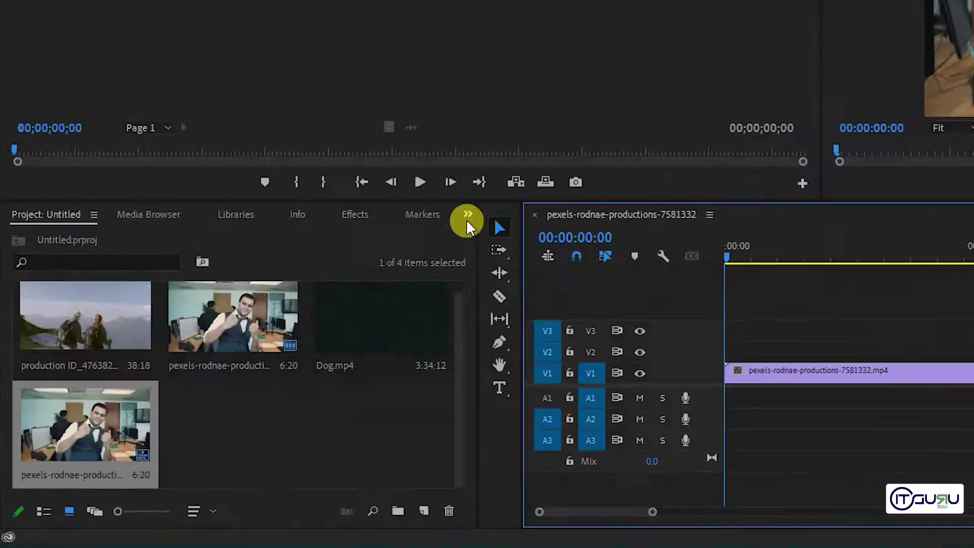
Apply Gaussian Blur from a 'blur' effects search to the office clip and set Blurriness to 46.
left_click(350, 214)
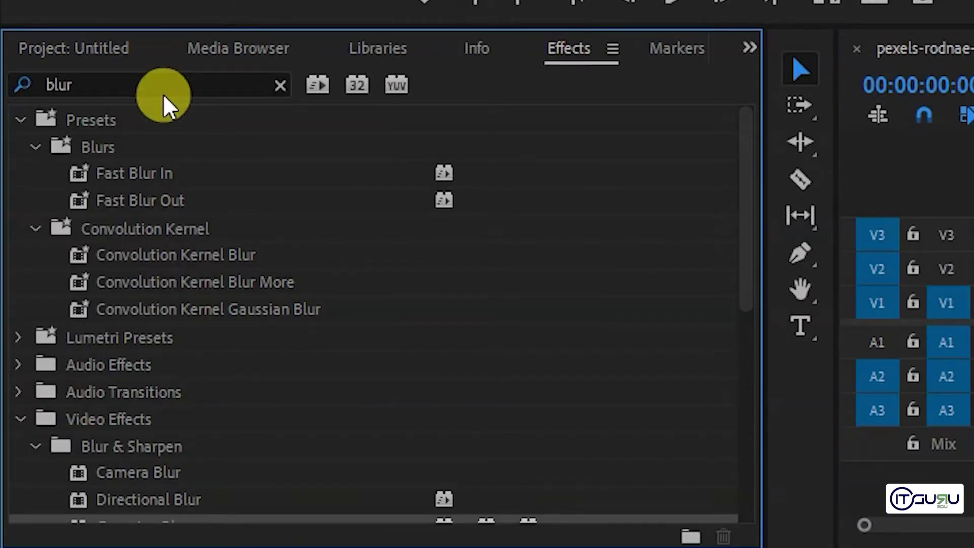
left_click_drag(158, 85, 7, 86)
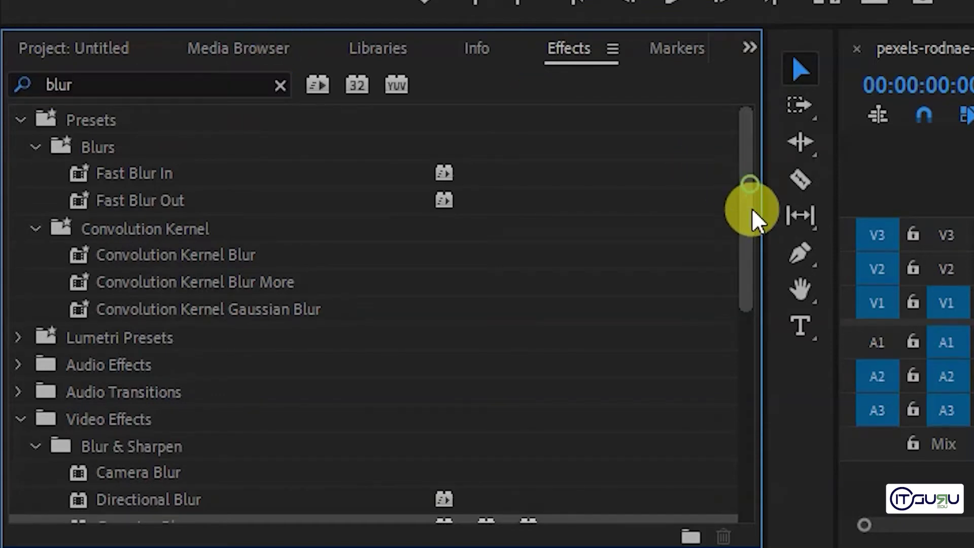
left_click_drag(752, 192, 755, 291)
mouse_move(314, 329)
left_mouse_down()
mouse_move(745, 271)
mouse_move(628, 309)
left_mouse_up()
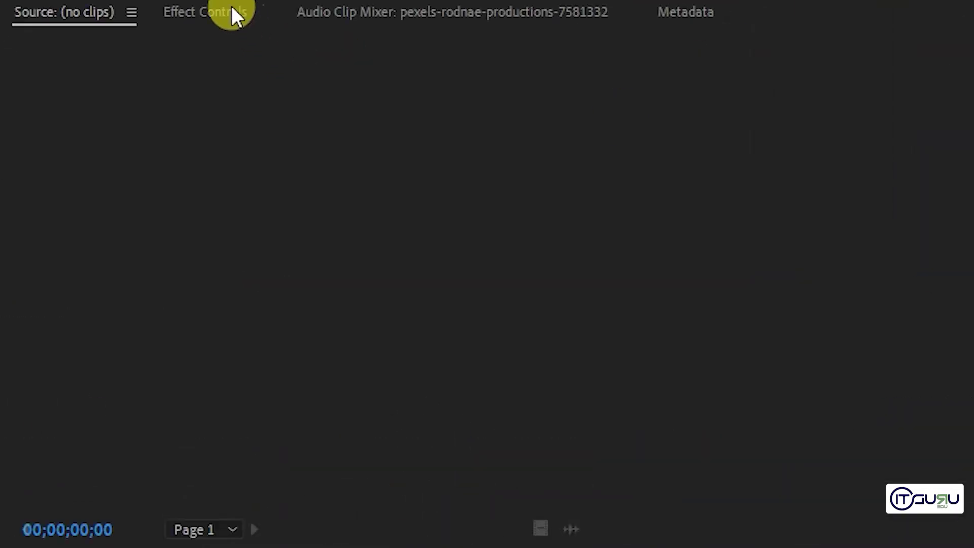
left_click(231, 10)
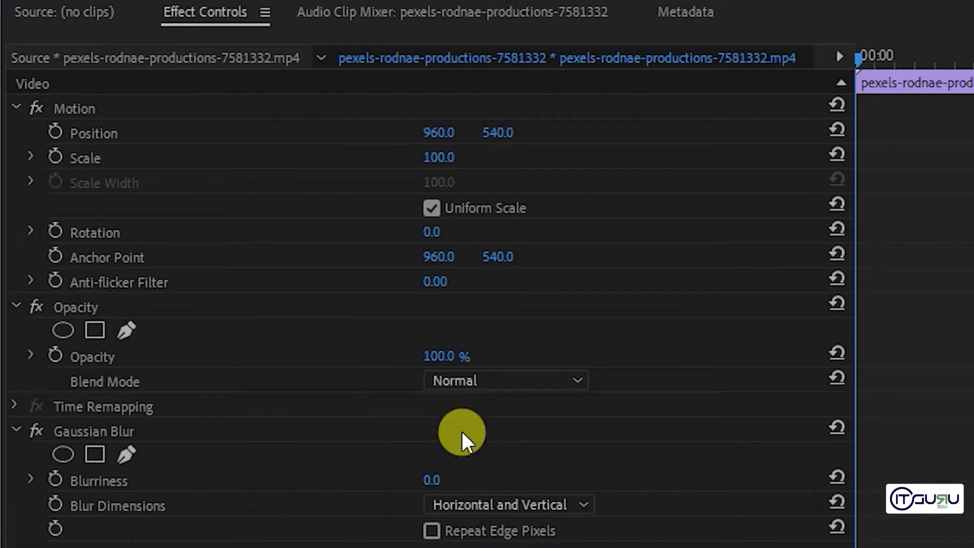
left_click_drag(435, 481, 489, 481)
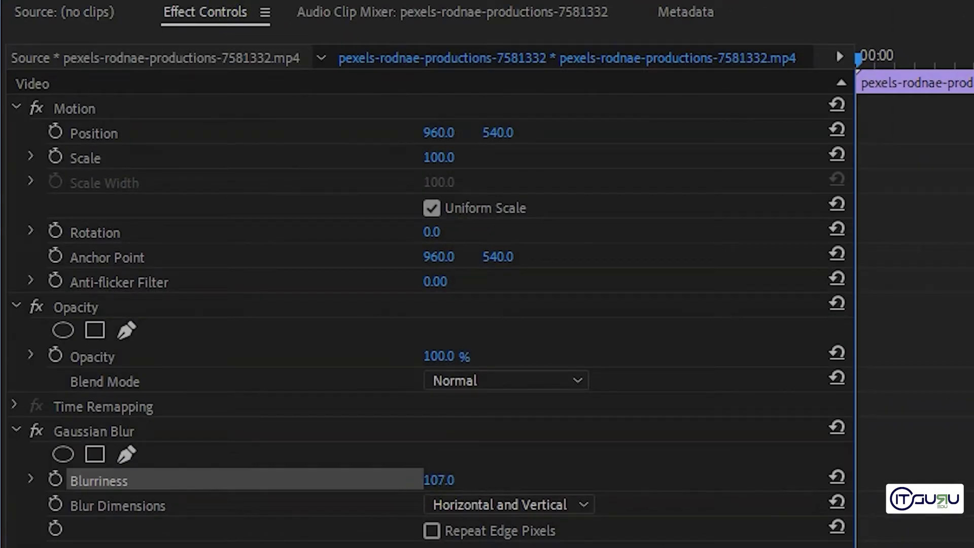
left_click_drag(450, 475, 454, 481)
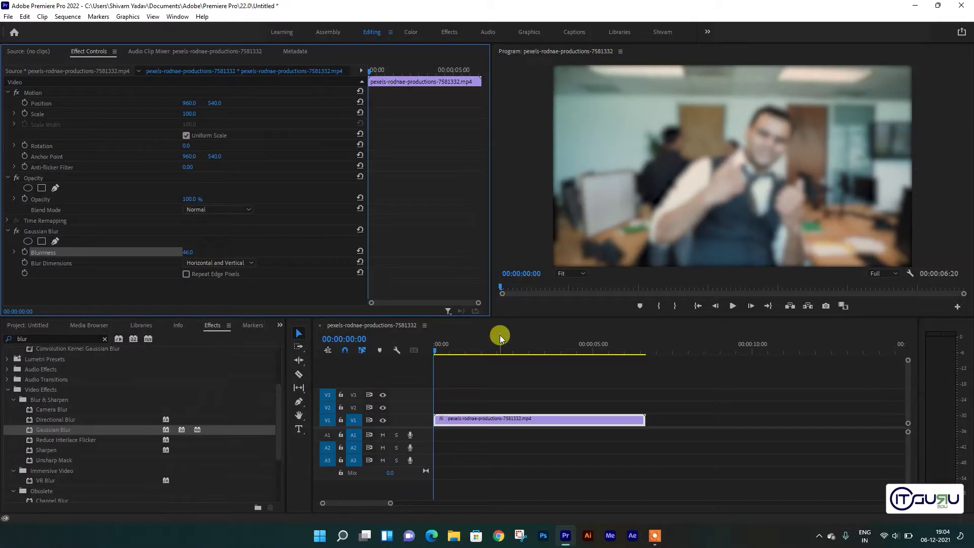
Add the production ID clip and then Dog.mp4 to V1 right after the office clip.
left_click(279, 324)
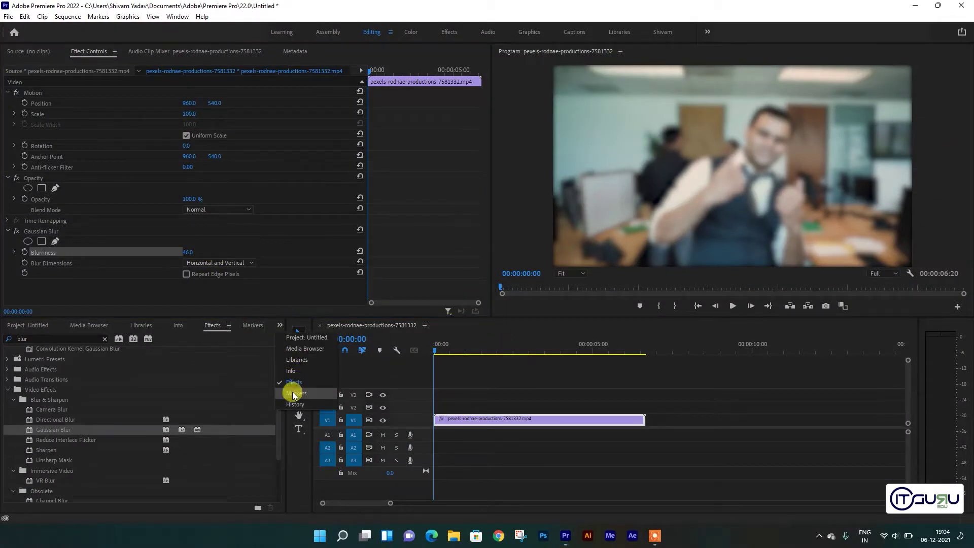
left_click(306, 338)
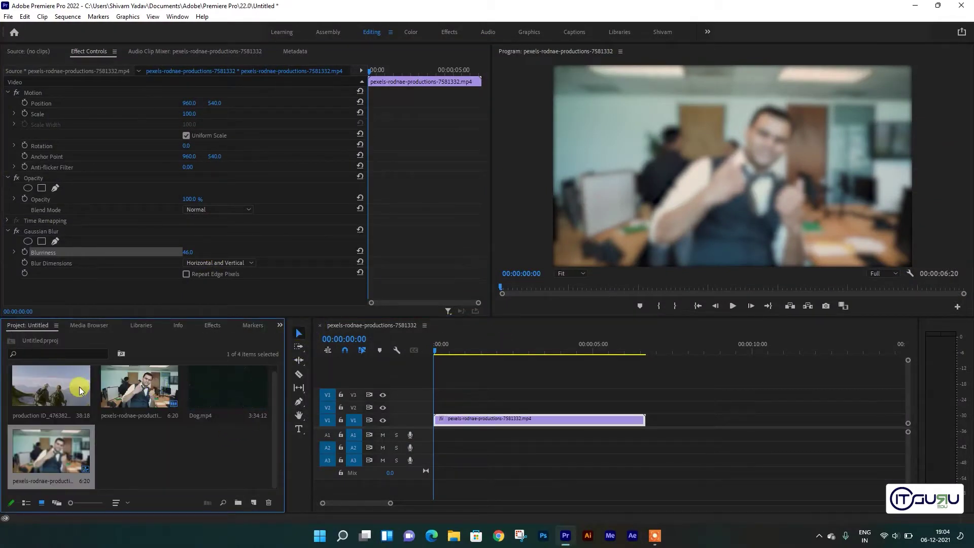
left_click_drag(80, 390, 650, 419)
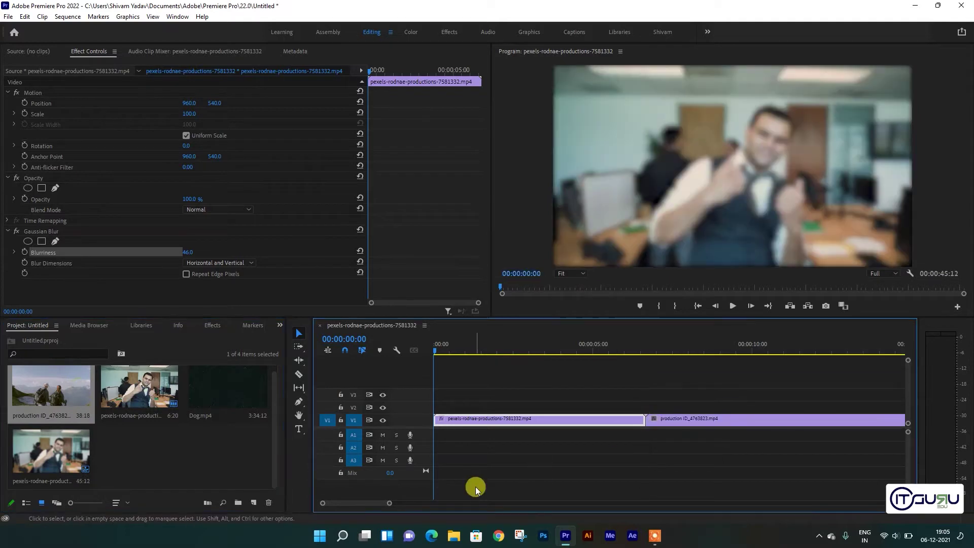
left_click_drag(387, 503, 621, 507)
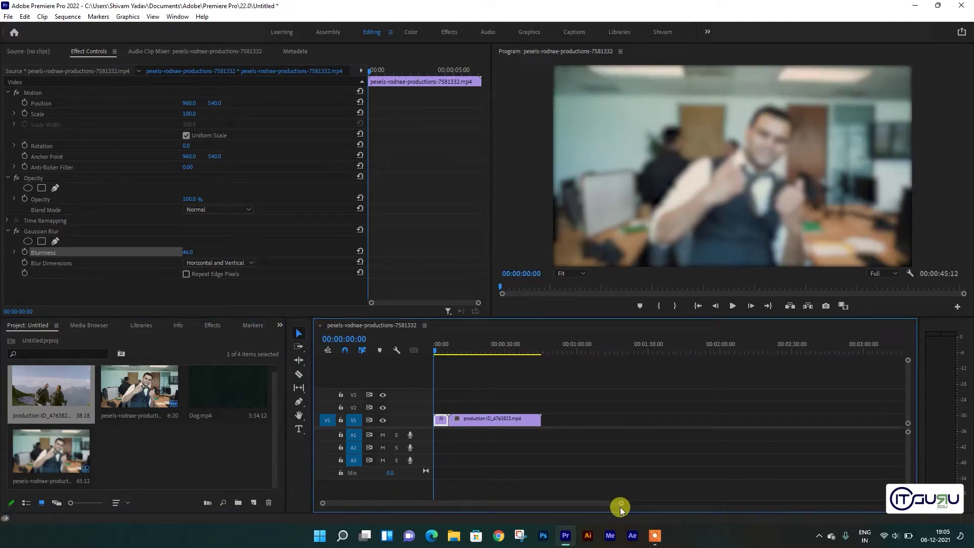
mouse_move(218, 385)
left_mouse_down()
mouse_move(552, 422)
mouse_move(631, 421)
left_mouse_up()
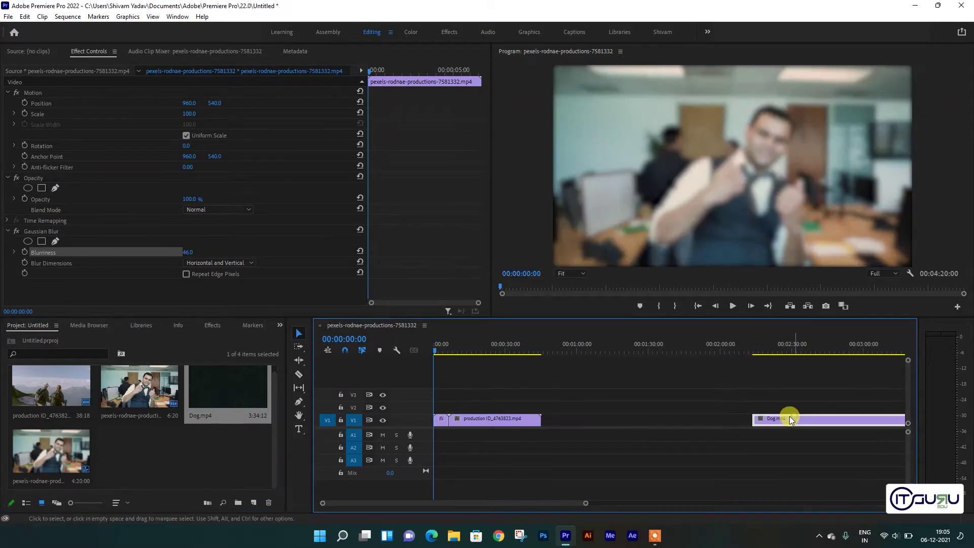
left_click_drag(632, 421, 589, 419)
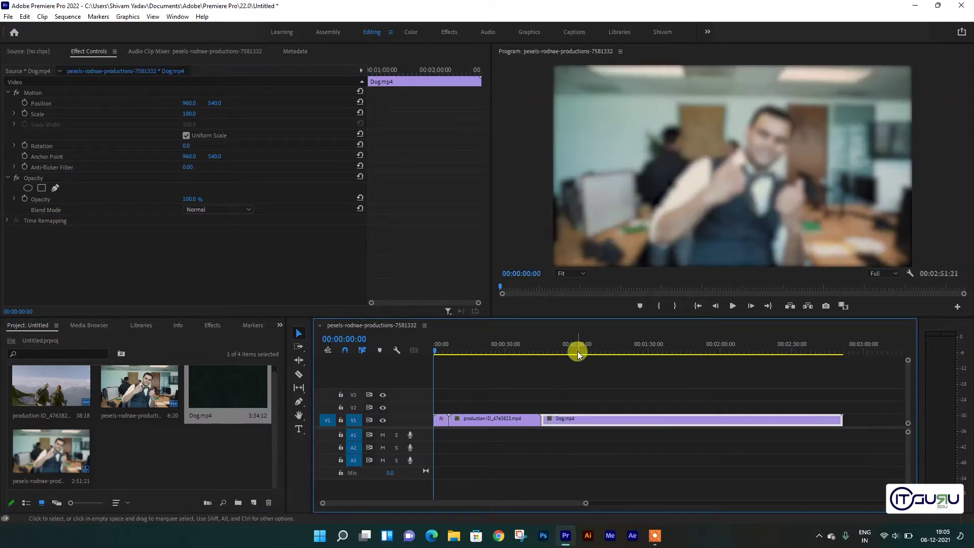
left_click_drag(566, 345, 556, 349)
Work on the selected production ID and Dog clips, review the hikers clip, and park the playhead at 00:00:16:17.
left_click_drag(502, 394, 580, 420)
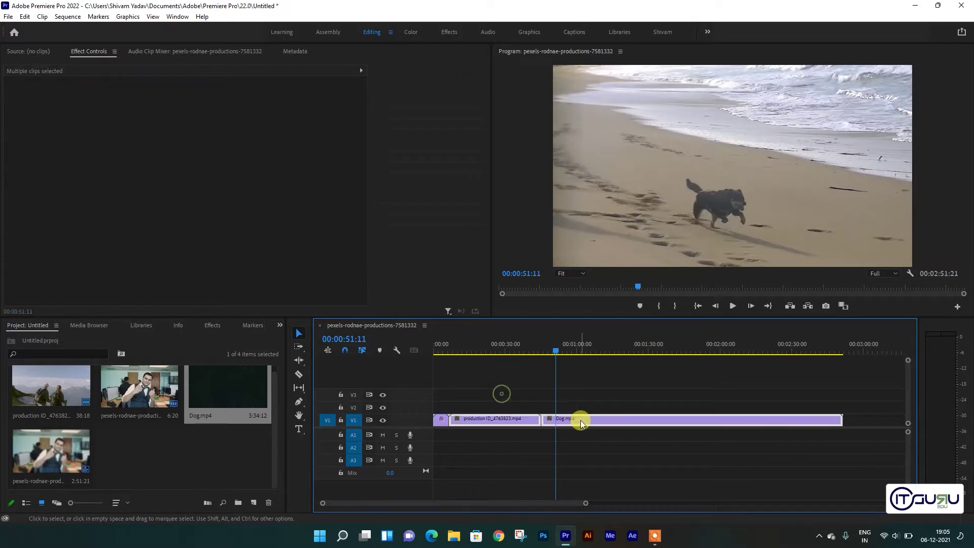
right_click(580, 420)
left_click(603, 419)
left_click(514, 348)
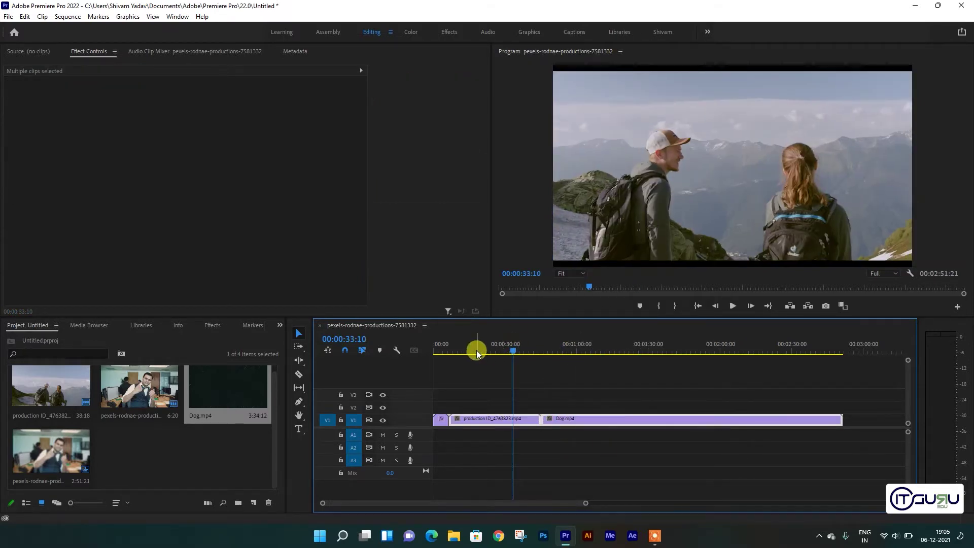
left_click_drag(479, 349, 492, 361)
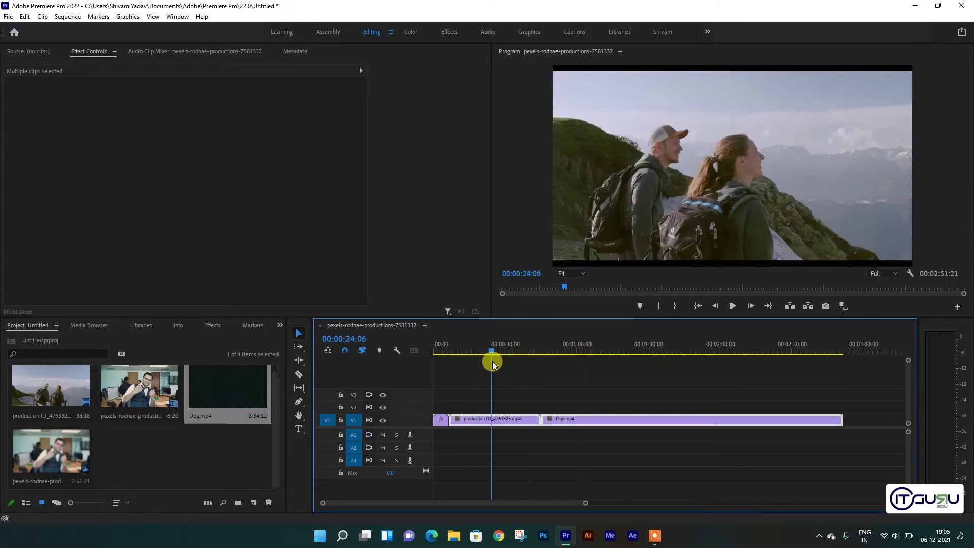
left_click(535, 391)
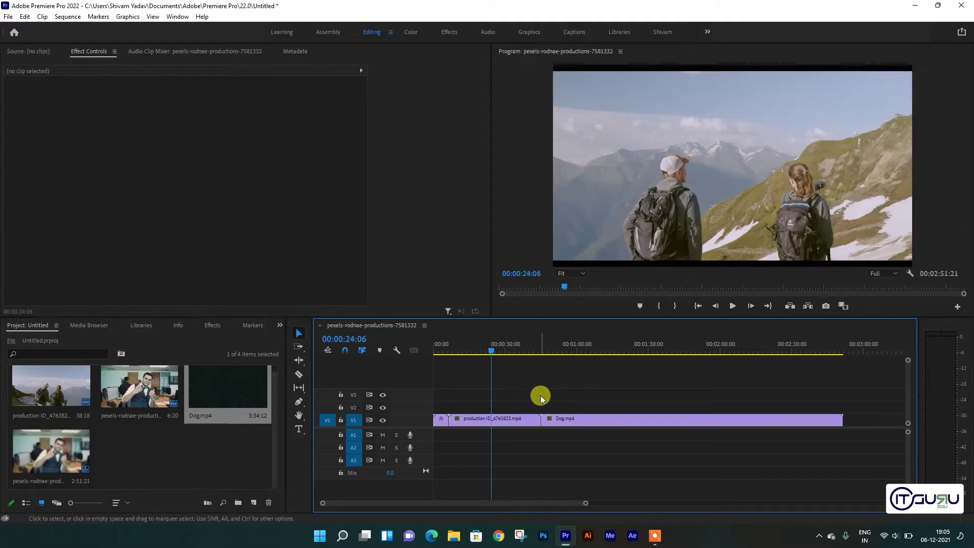
left_click(474, 350)
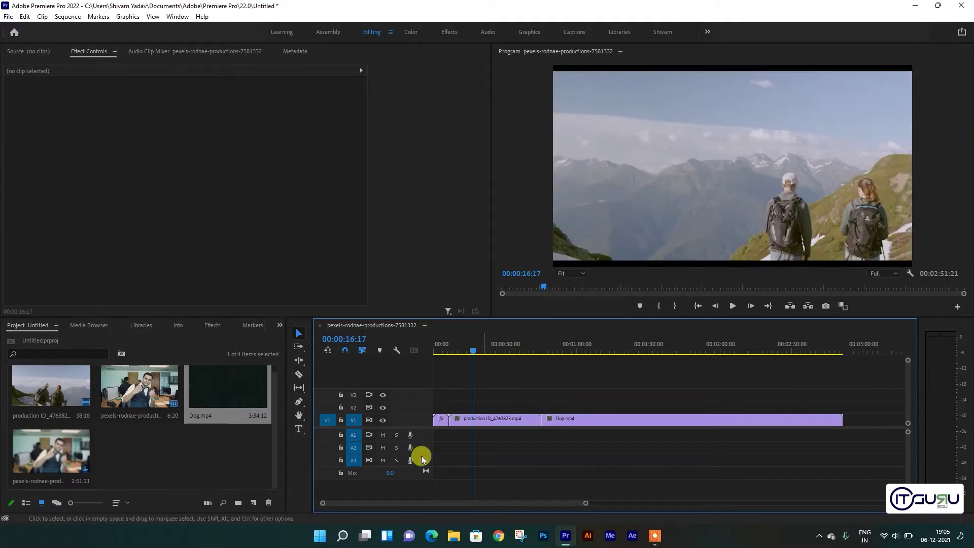
left_click(279, 324)
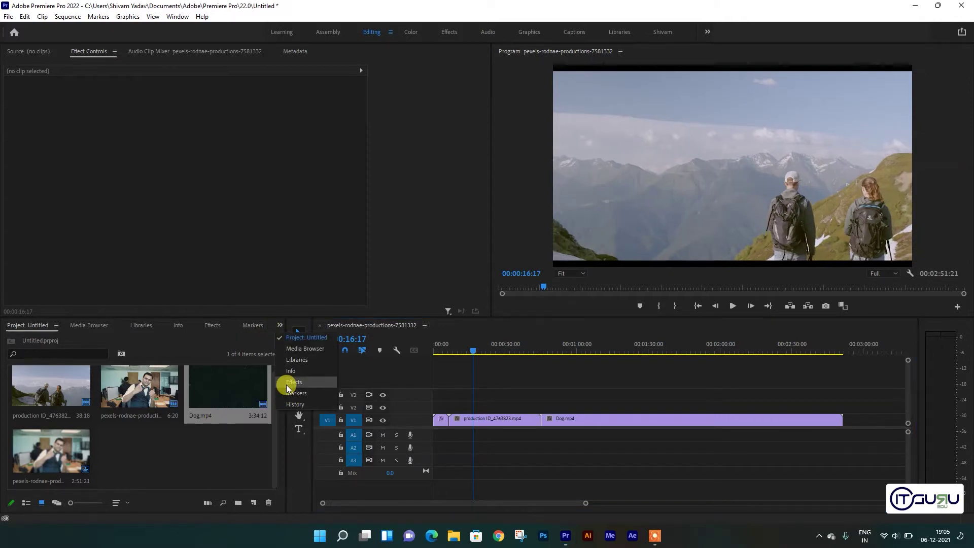
Apply Gaussian Blur to the production ID clip and nudge its Blurriness up.
left_click(286, 385)
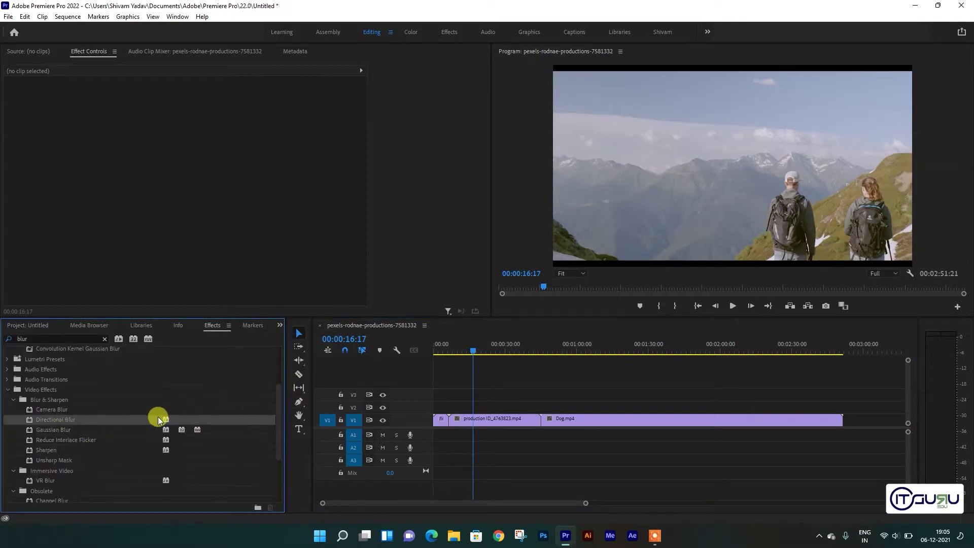
left_click_drag(158, 430, 465, 420)
left_click_drag(186, 252, 196, 253)
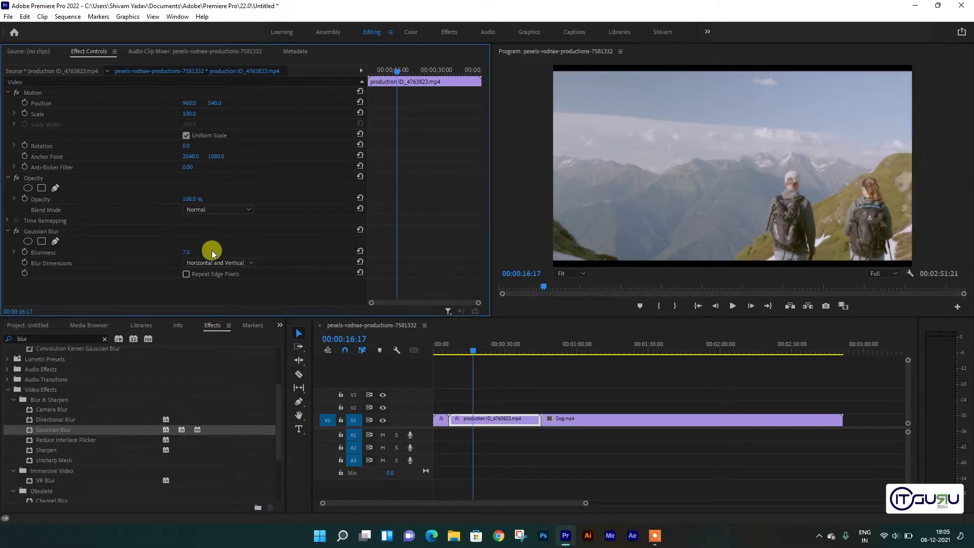
left_click(445, 345)
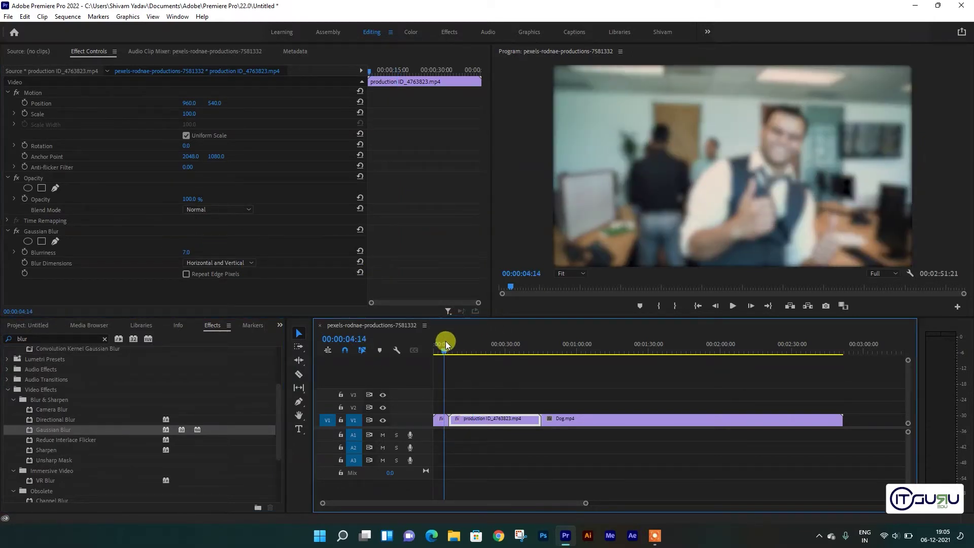
left_click(442, 420)
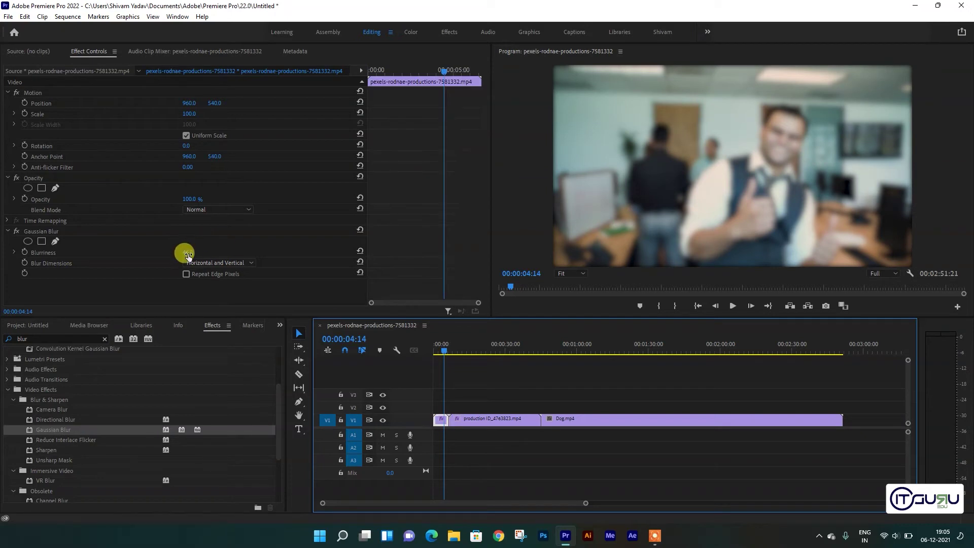
Try a Blurriness of 46 on the hikers clip, then undo it back to 7.0.
left_click(466, 345)
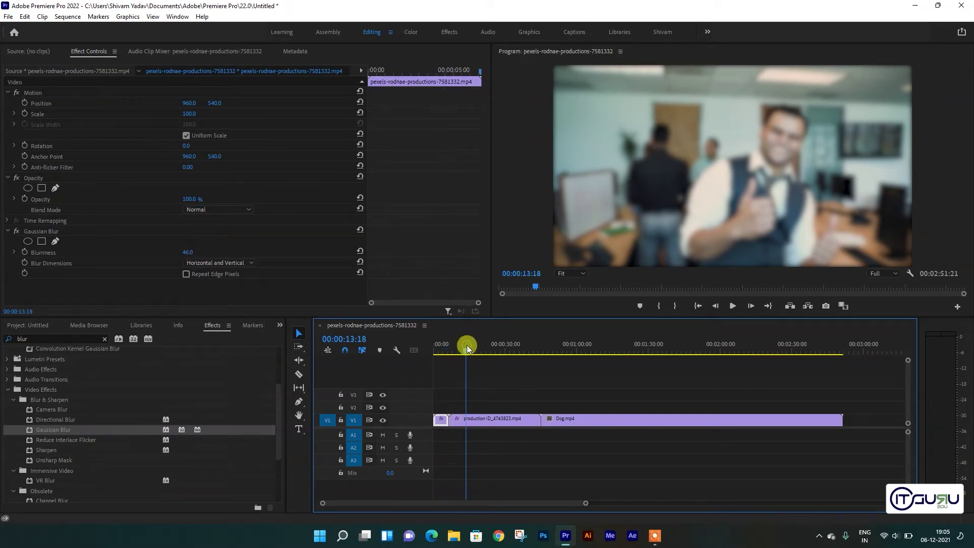
left_click(474, 423)
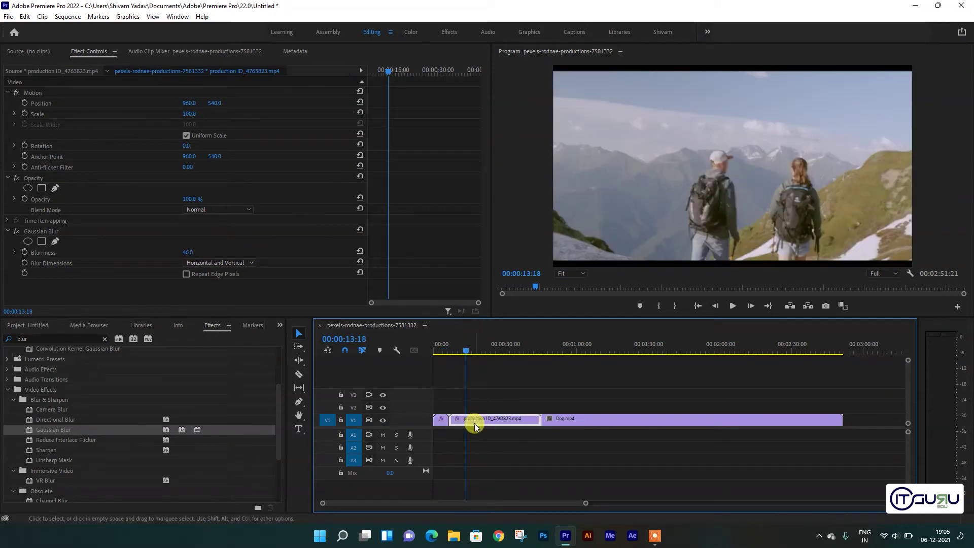
left_click(186, 252)
type("46")
key("Return")
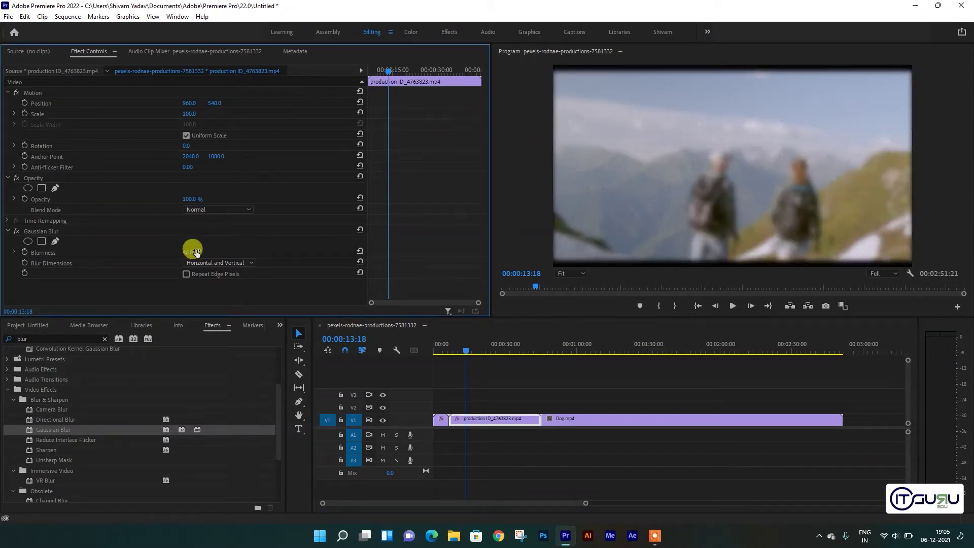
mouse_move(461, 346)
left_mouse_down()
mouse_move(434, 355)
mouse_move(490, 362)
left_mouse_up()
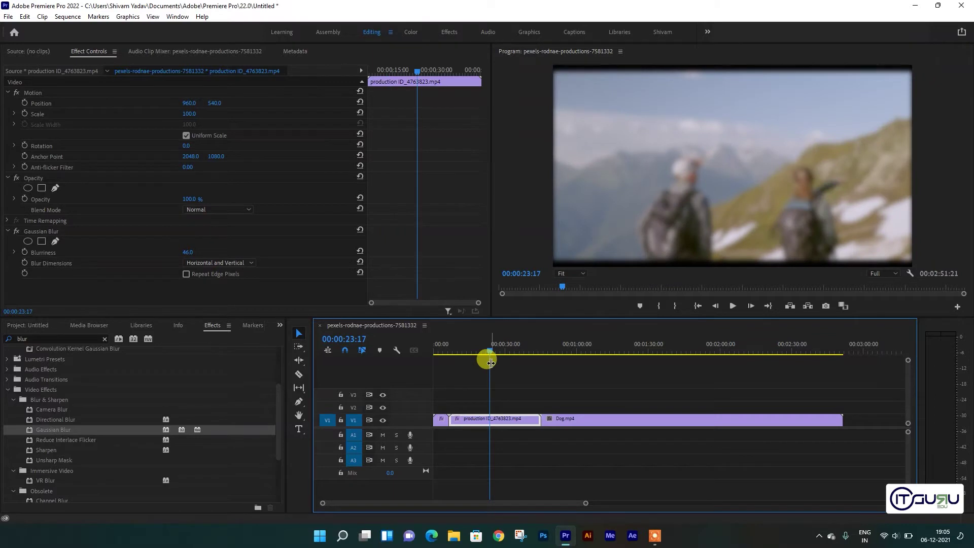
key("ctrl+z")
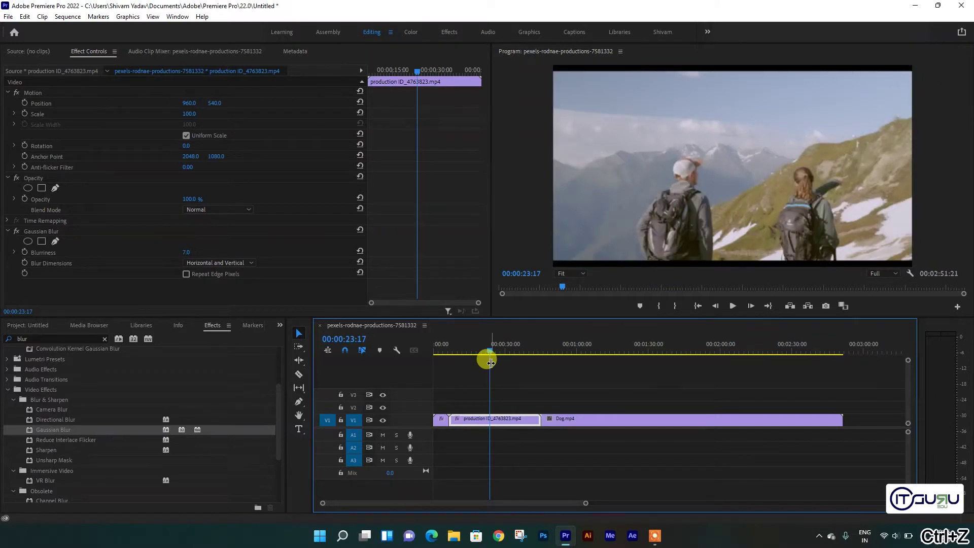
Inspect the first clip's effects and zoom the timeline in on the clips.
left_click_drag(469, 354, 435, 348)
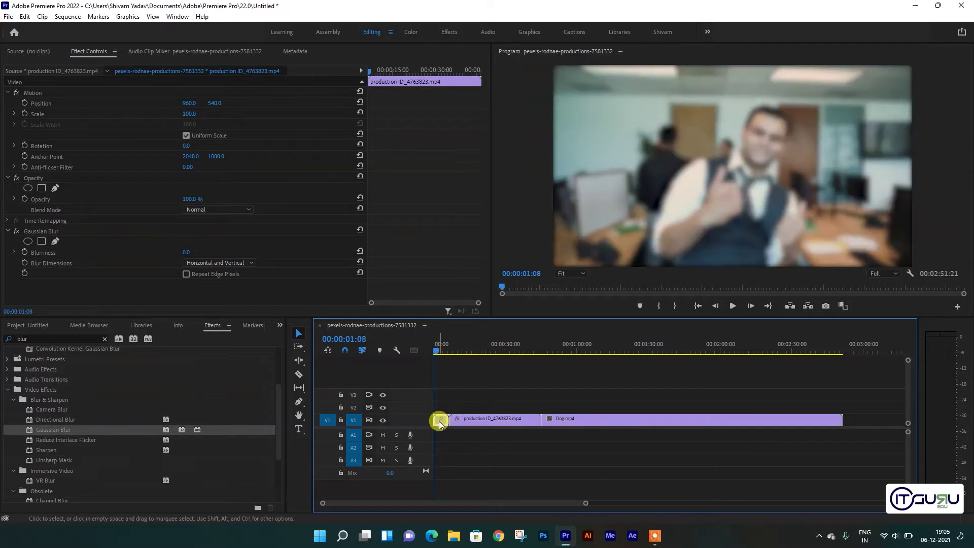
right_click(439, 424)
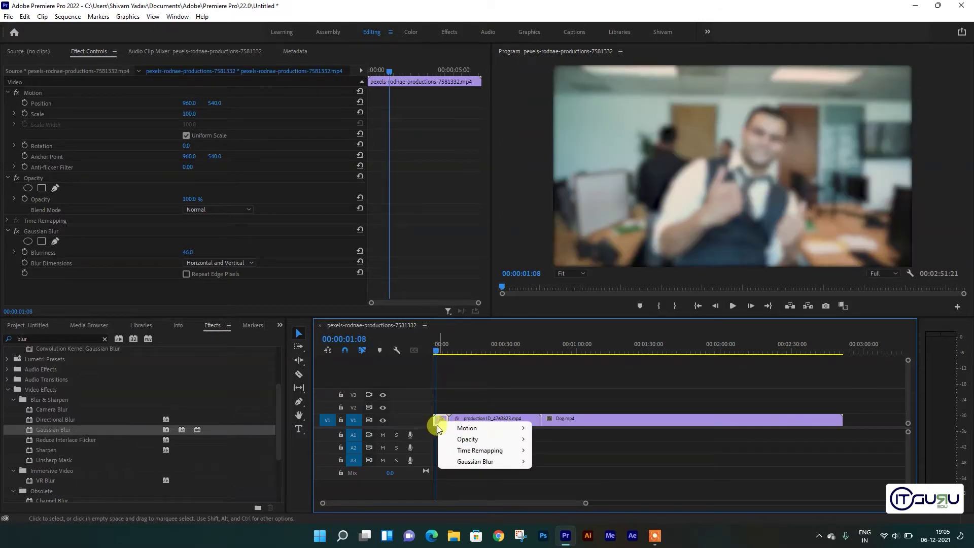
right_click(436, 422)
left_click(439, 424)
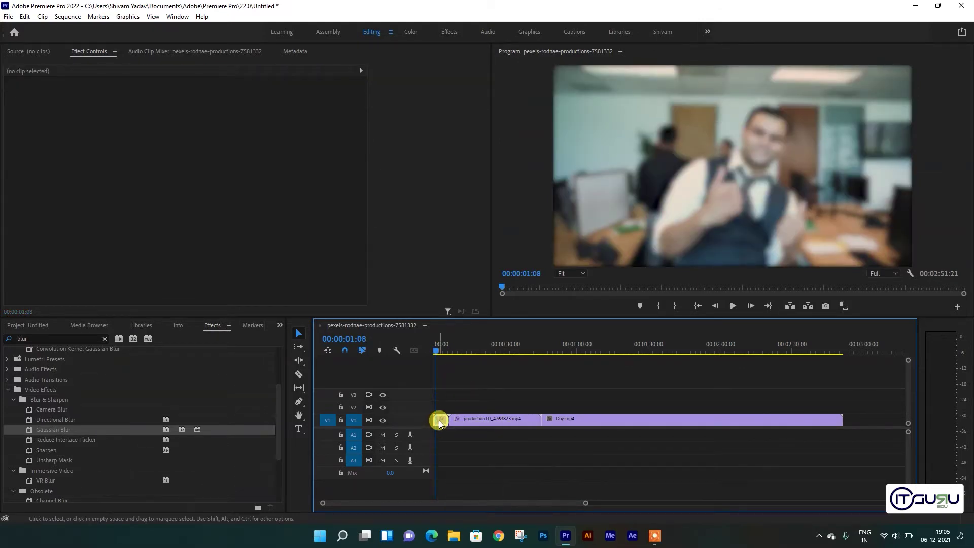
right_click(439, 424)
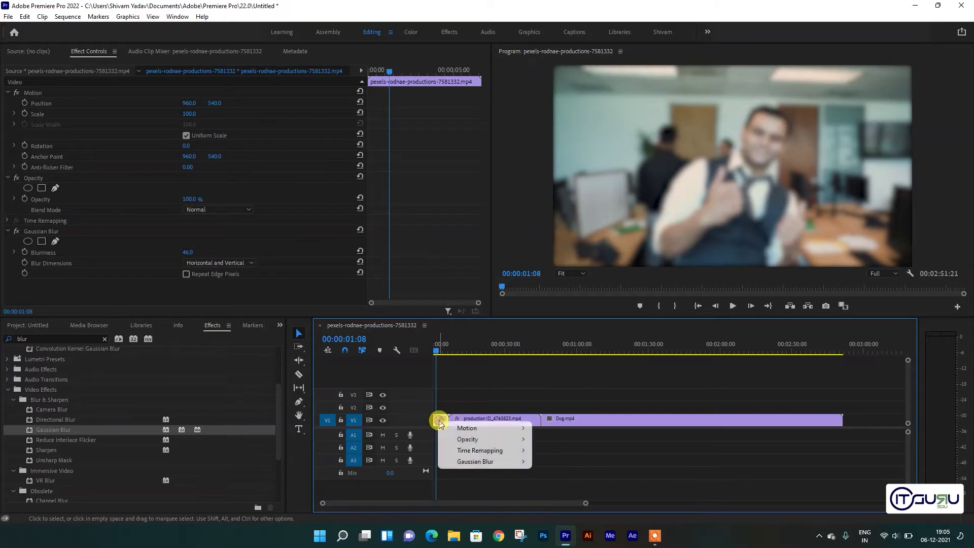
left_click(583, 504)
left_click_drag(585, 502, 529, 503)
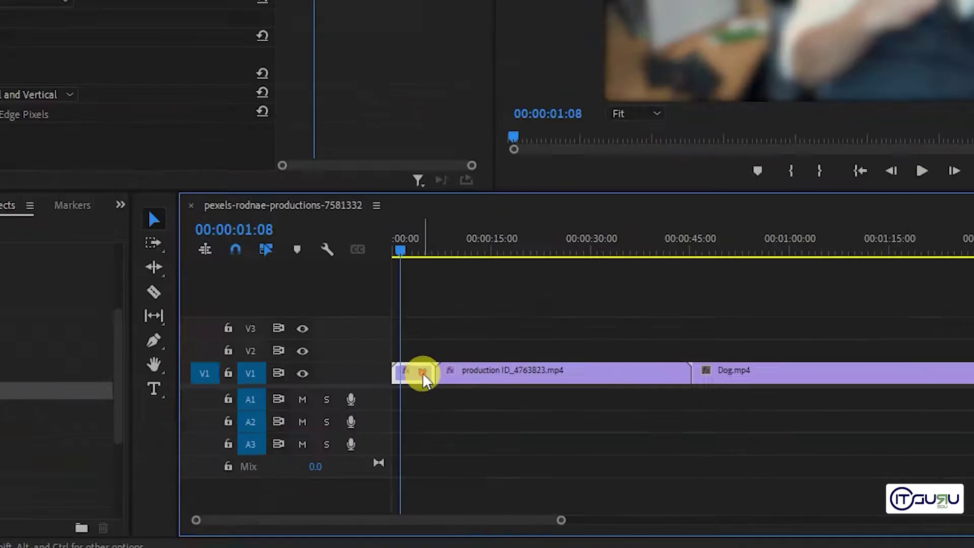
Copy the office clip with its 46 Gaussian Blur and select the production ID clip.
right_click(451, 425)
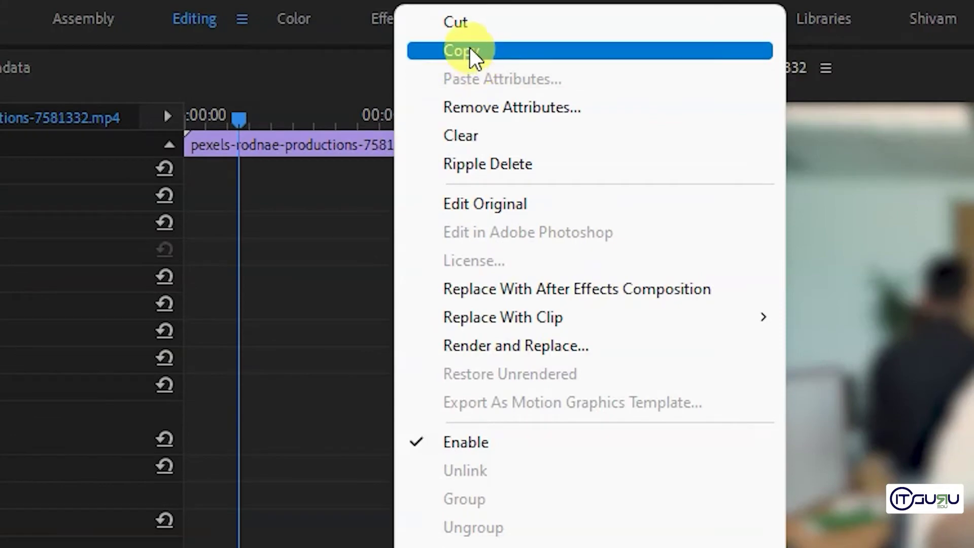
left_click(470, 51)
left_click(482, 122)
left_click(603, 303)
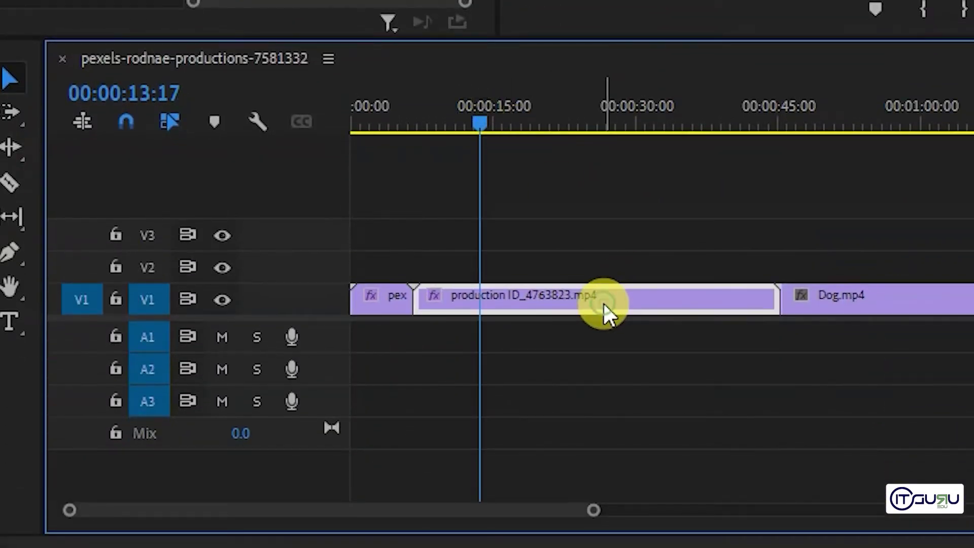
Paste only the copied Gaussian Blur effect onto the production ID hikers clip.
right_click(603, 302)
left_click(670, 94)
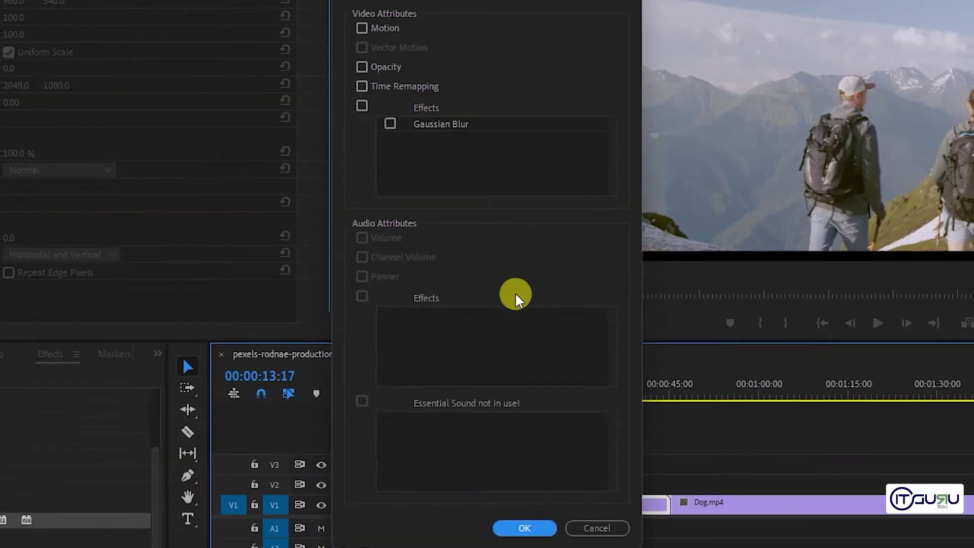
left_click(361, 106)
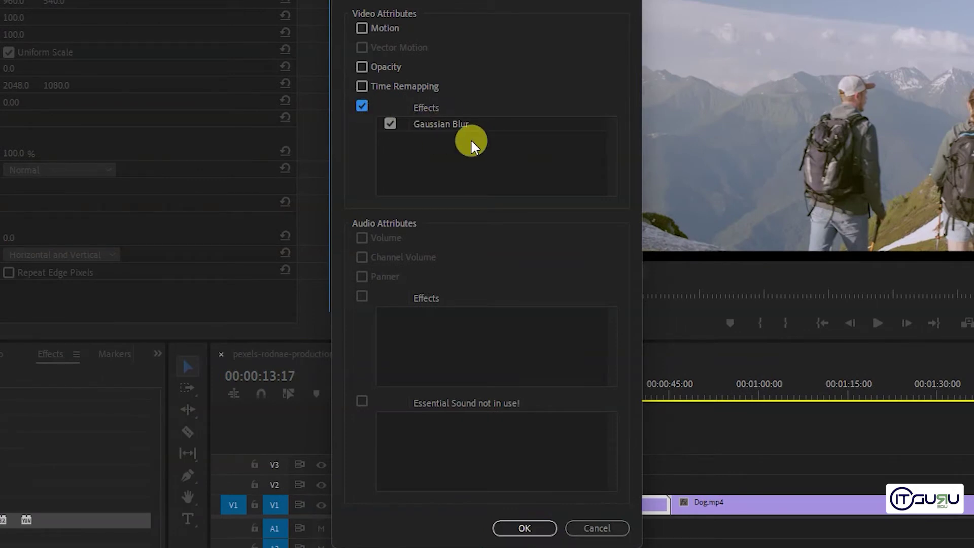
left_click(526, 528)
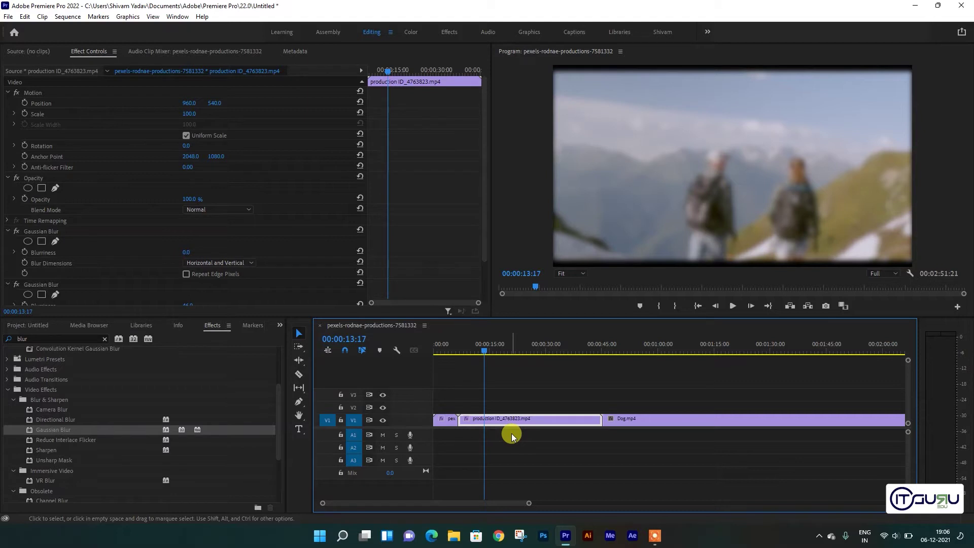
Show the whole sequence and undo the pasted blur on the hikers clip.
double_click(533, 504)
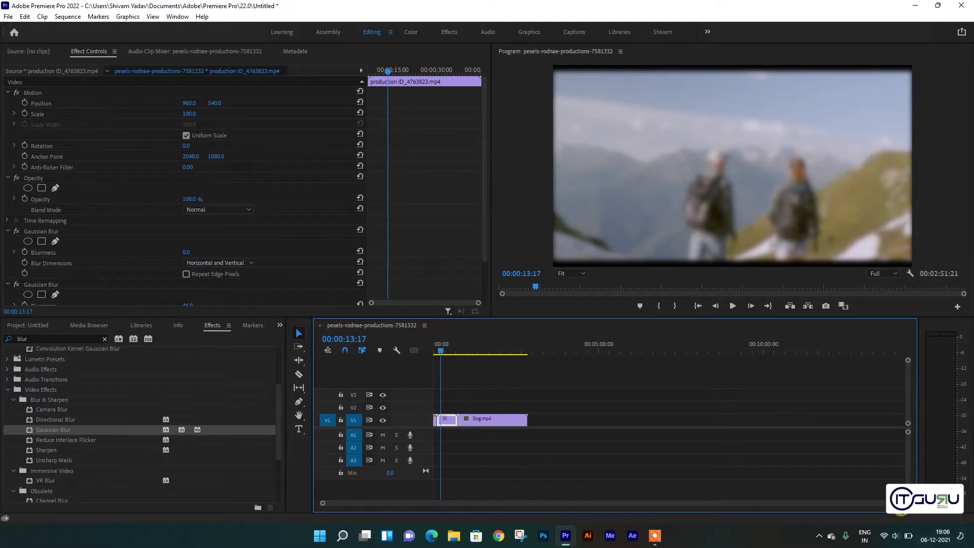
left_click_drag(903, 505, 739, 509)
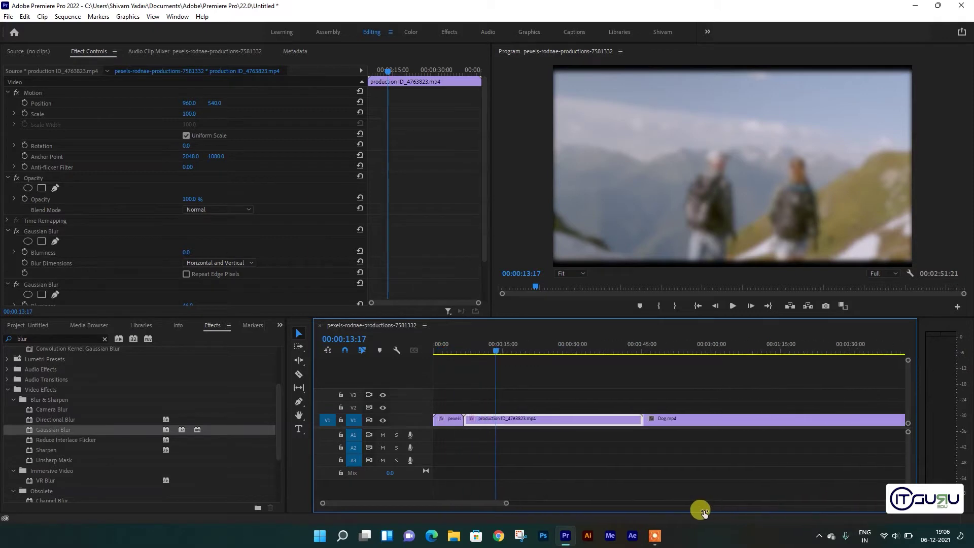
left_click_drag(739, 509, 768, 505)
left_click(608, 471)
key("ctrl+z")
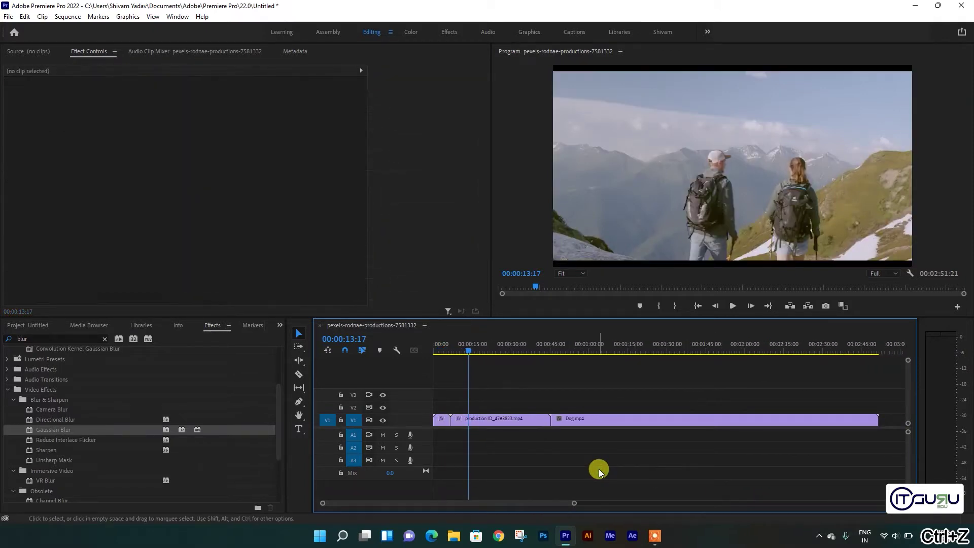
left_click(438, 345)
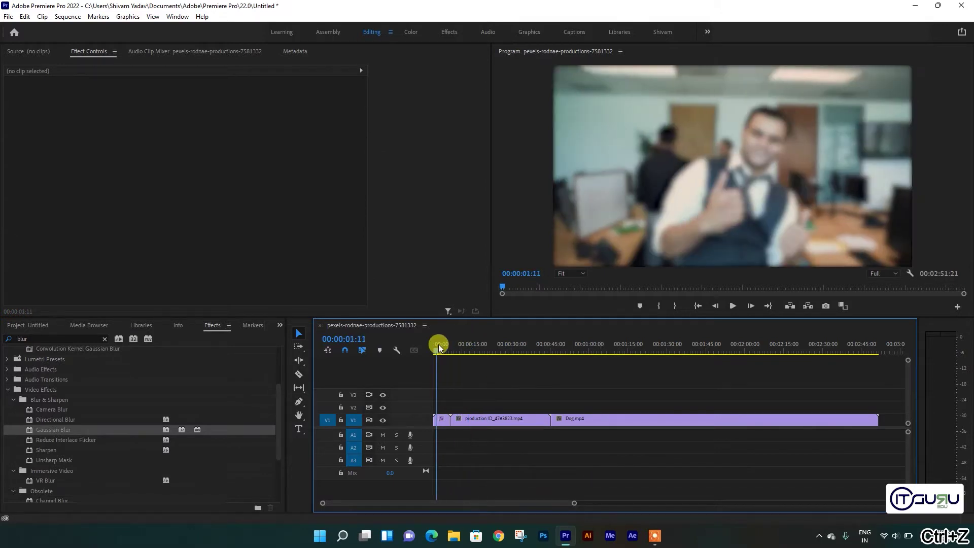
key("ctrl+z")
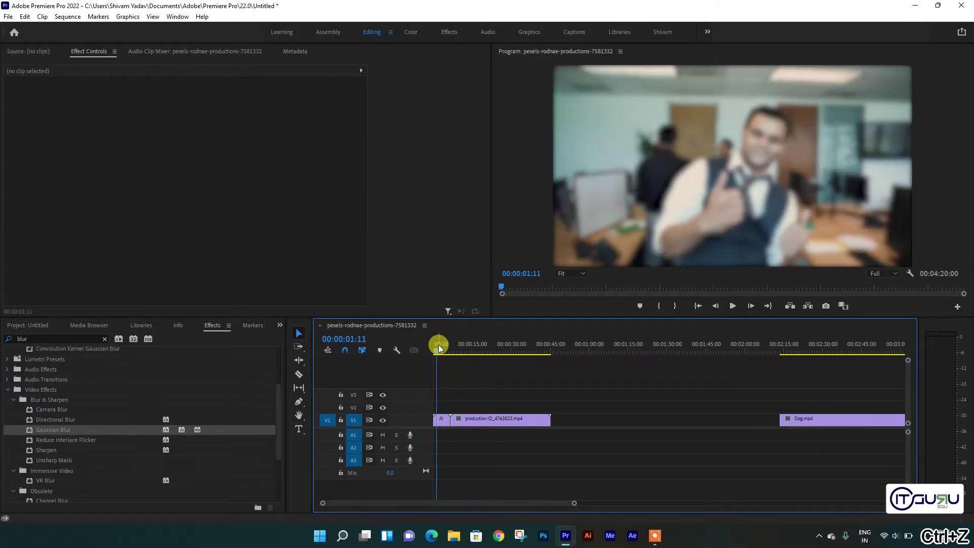
key("ctrl+shift+z")
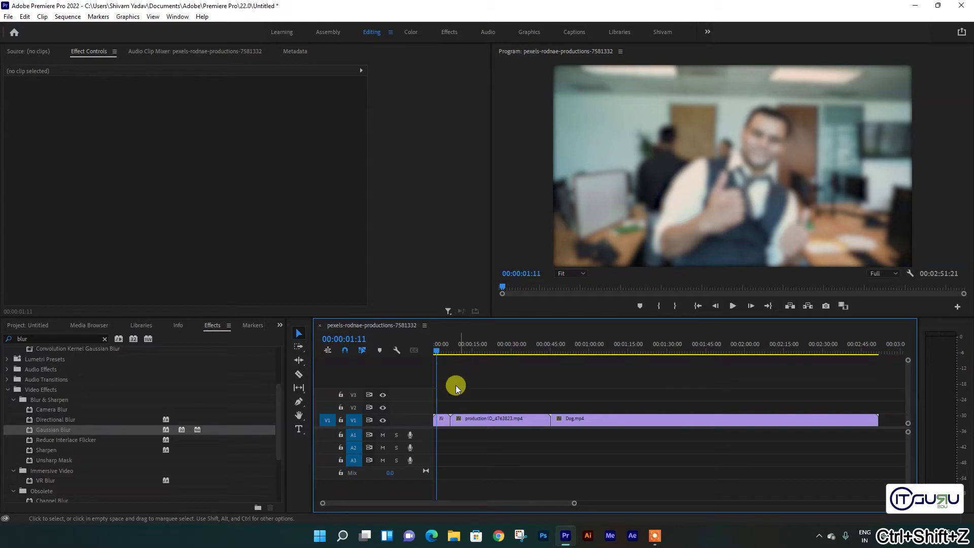
Delete the Gaussian Blur from the office clip and return to the Project panel's media.
left_click(446, 422)
left_click(80, 235)
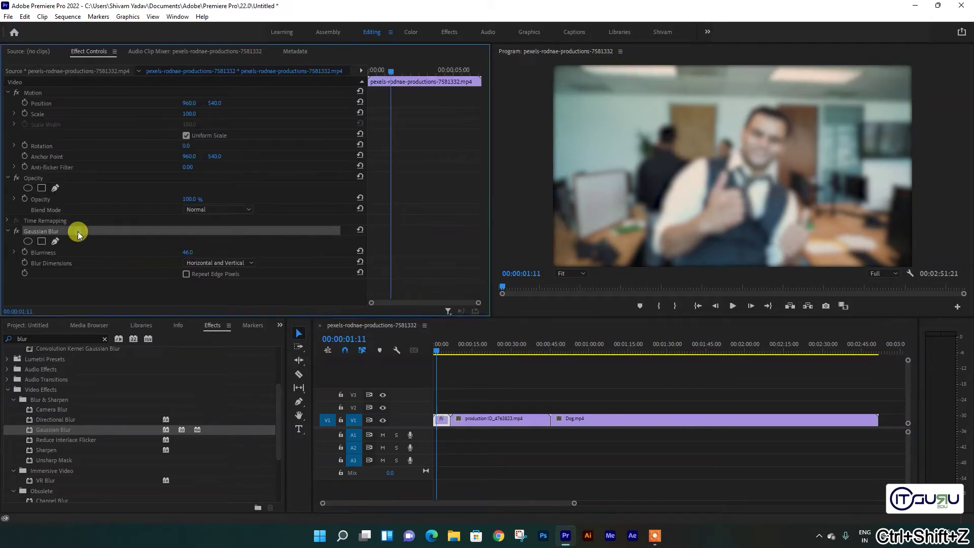
key("Delete")
left_click(279, 325)
left_click(314, 336)
left_click(188, 455)
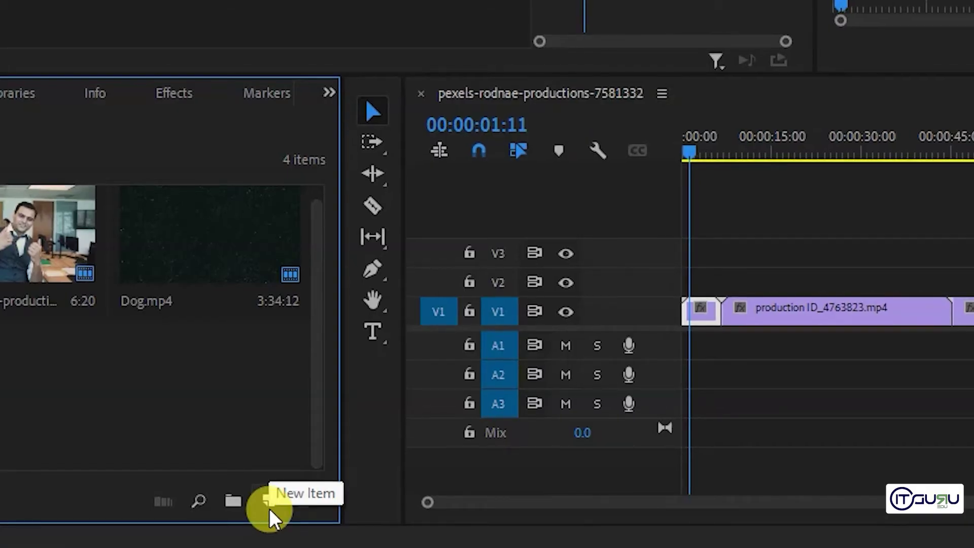
Create a 1920×1080, 30 fps, Square Pixels adjustment layer and place it on V2 at sequence start.
left_click(269, 502)
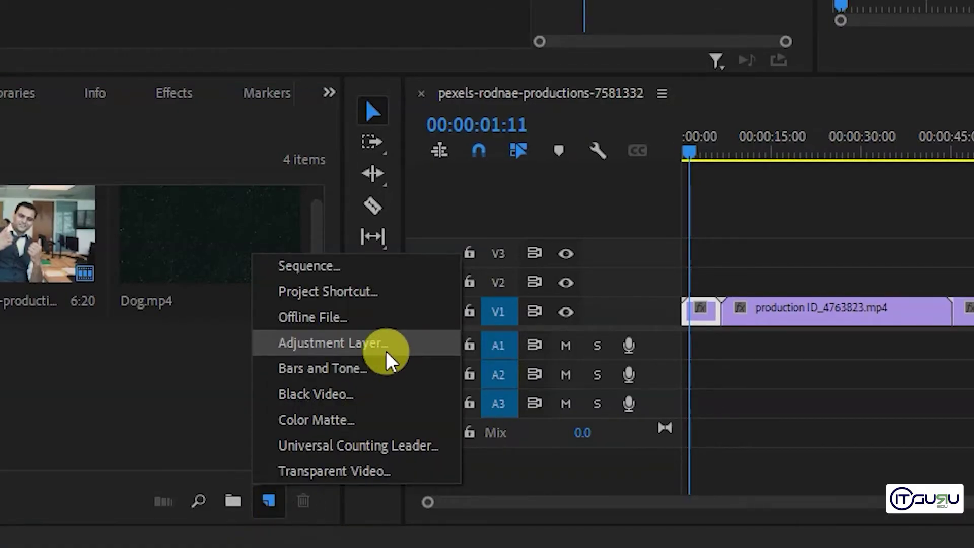
left_click(367, 341)
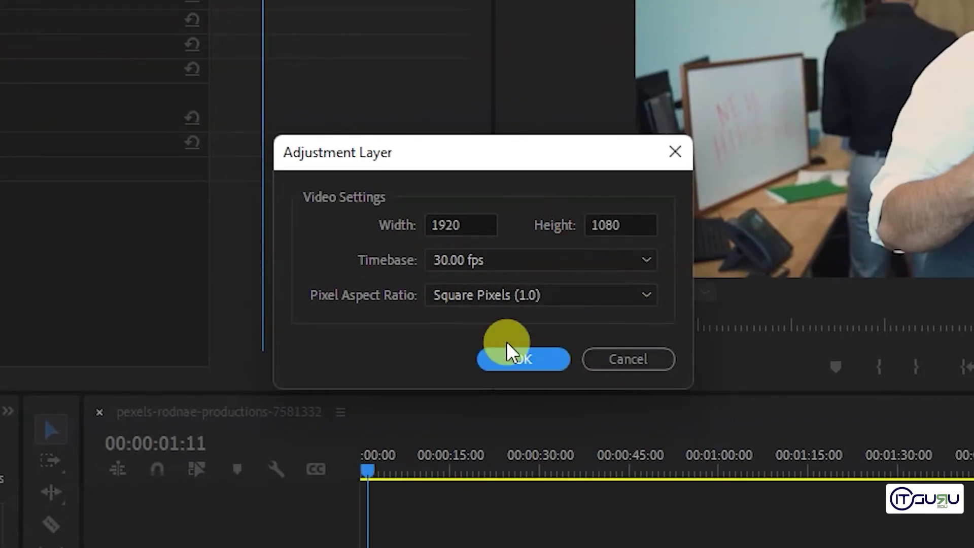
left_click(524, 367)
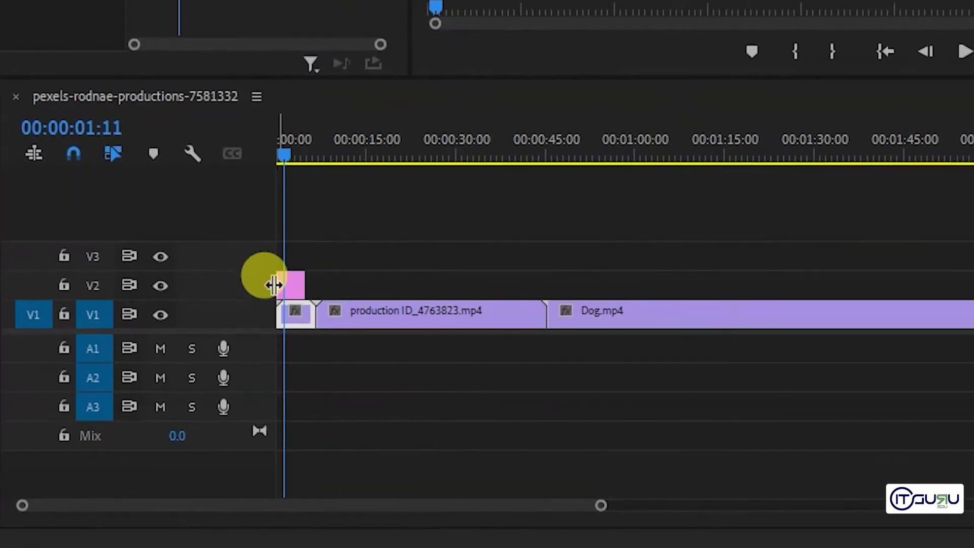
mouse_move(685, 279)
left_mouse_down()
mouse_move(313, 282)
mouse_move(782, 254)
left_mouse_up()
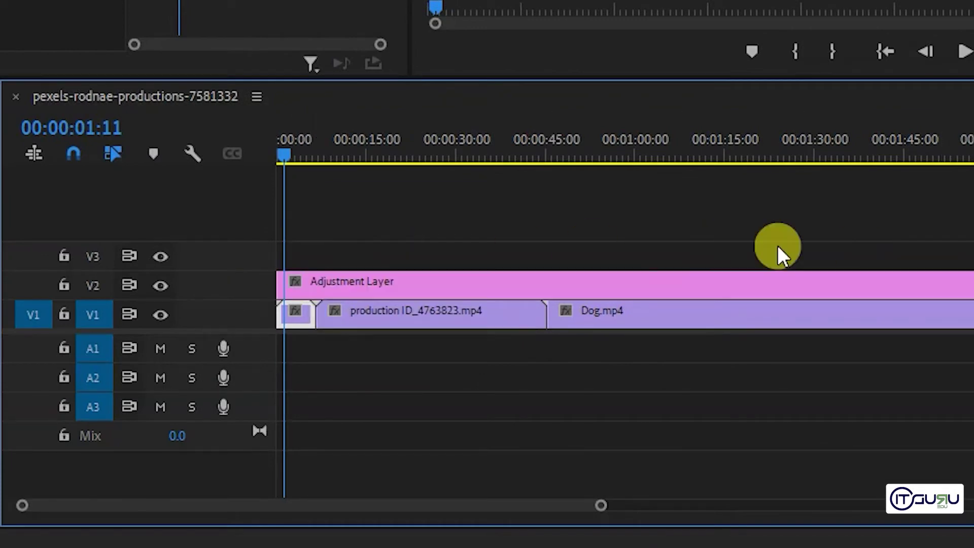
Move the Adjustment Layer up to track V3, spanning 00:02:51:21 from the start over all clips.
left_click(324, 157)
left_click(355, 284)
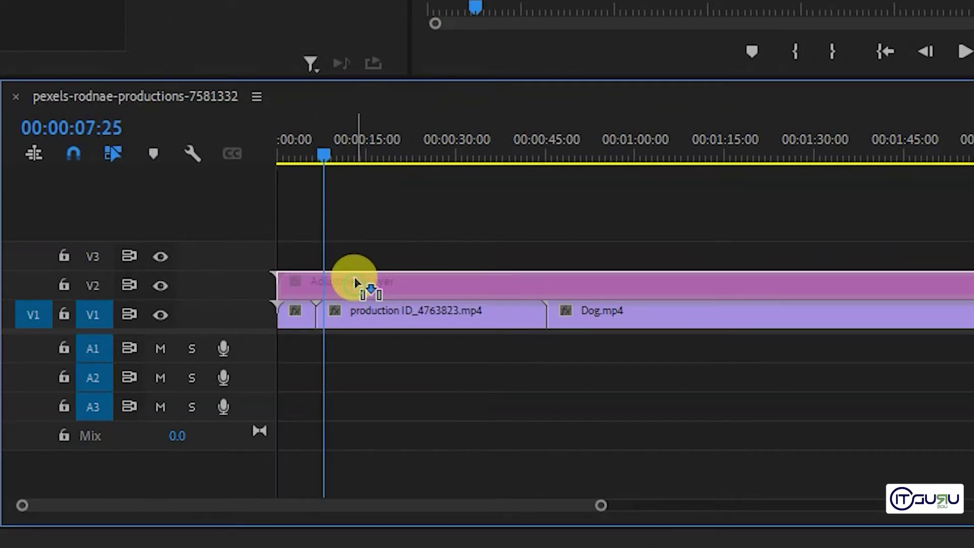
left_click_drag(355, 283, 352, 265)
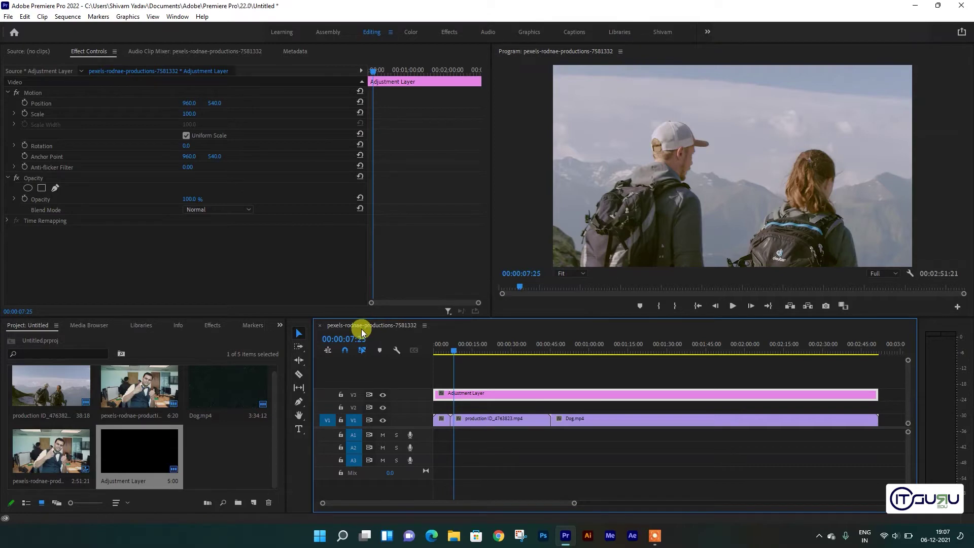
Apply Gaussian Blur to the adjustment layer with Blurriness set to 46.
left_click_drag(454, 346, 458, 346)
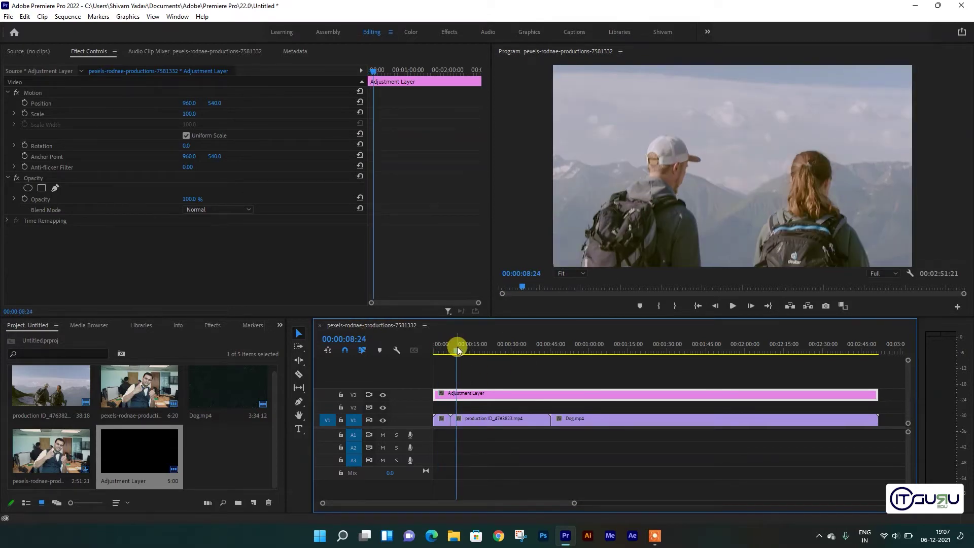
left_click(209, 328)
left_click_drag(48, 427, 470, 399)
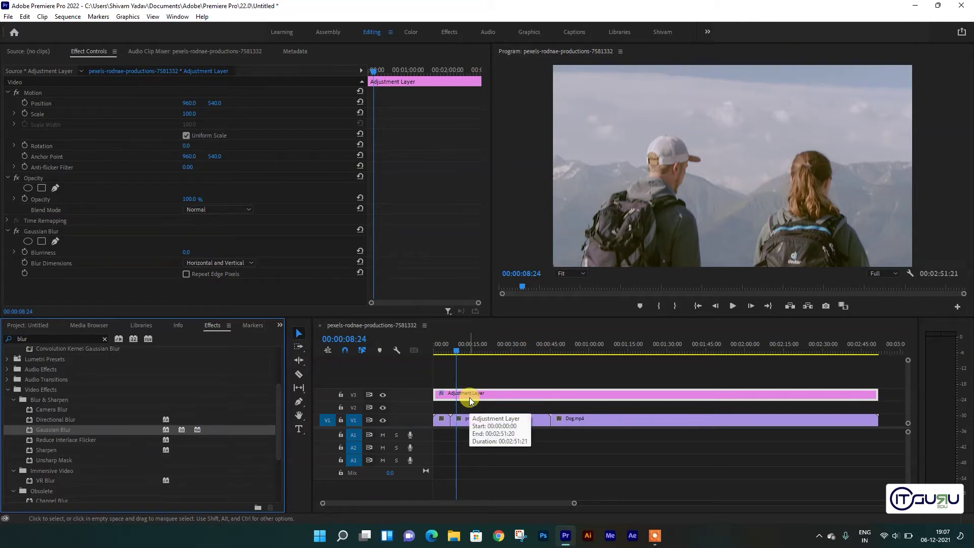
left_click_drag(187, 253, 195, 251)
left_click(196, 250)
type("46")
key("Return")
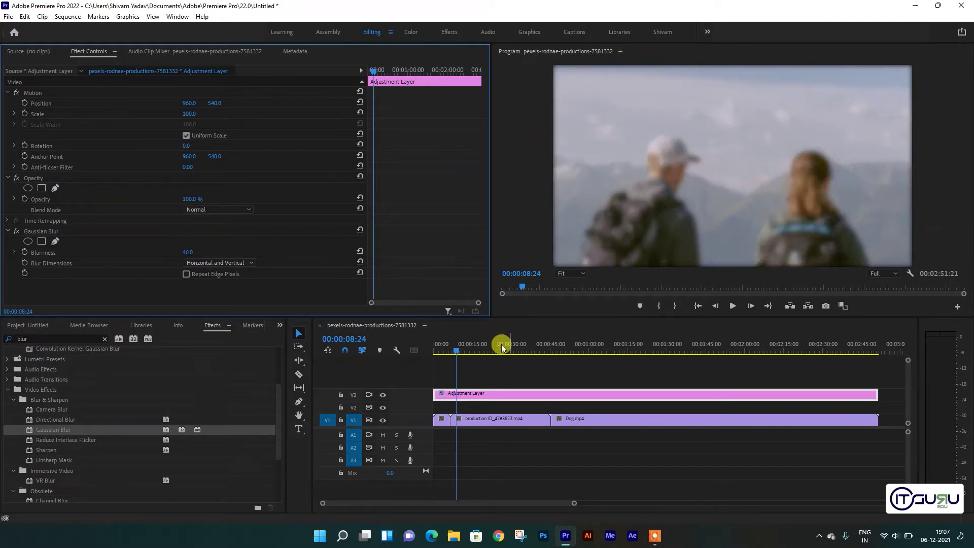
Move the blurred adjustment layer down to track V2 and preview the result.
left_click_drag(460, 349, 434, 349)
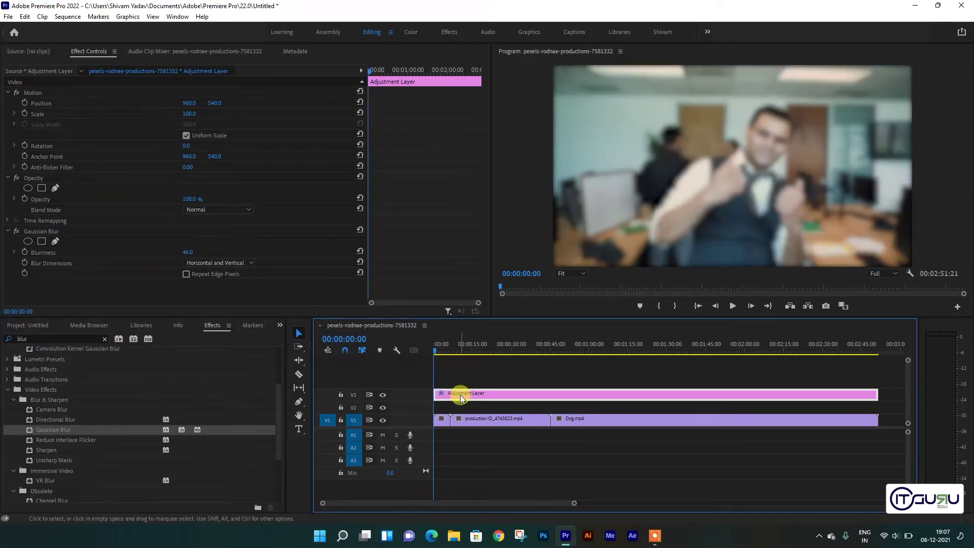
left_click_drag(461, 395, 462, 407)
left_click(441, 419)
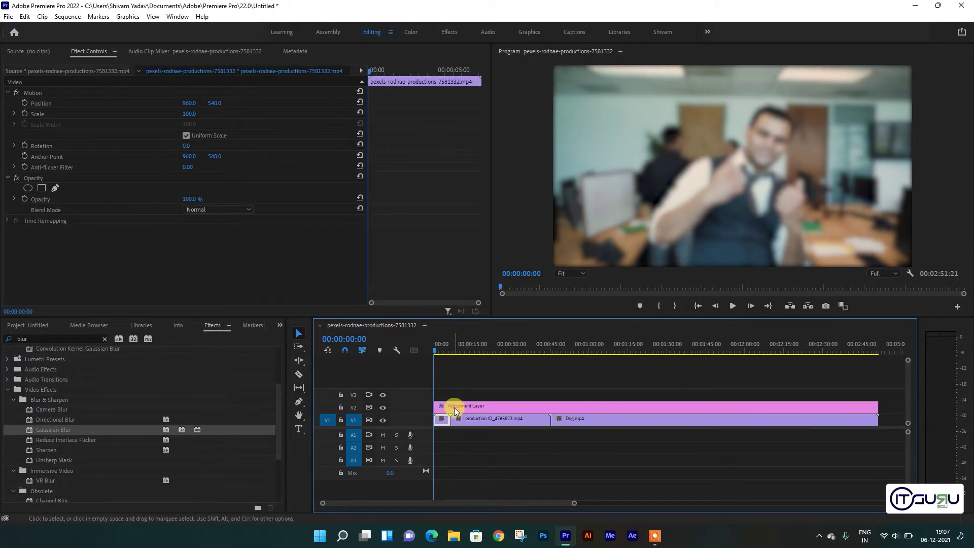
left_click(454, 407)
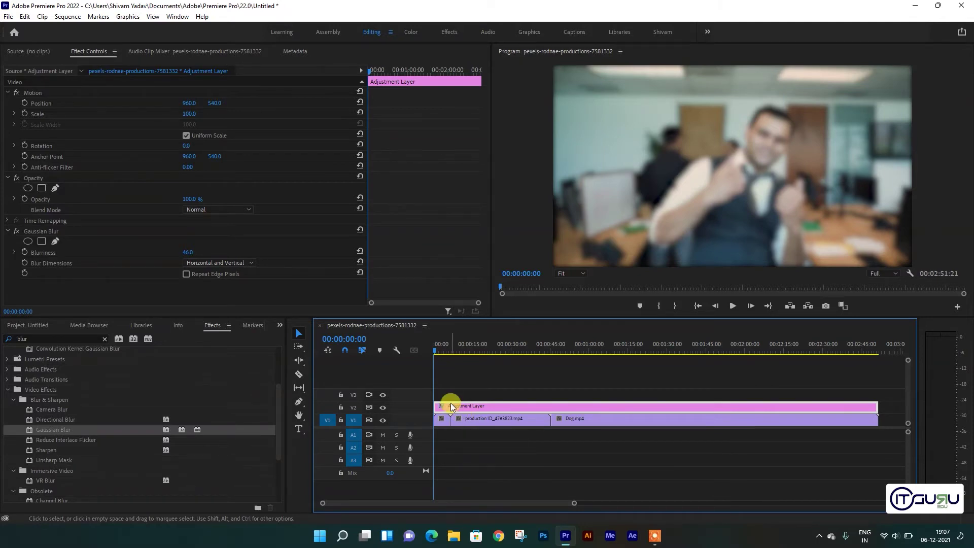
left_click_drag(437, 348, 618, 350)
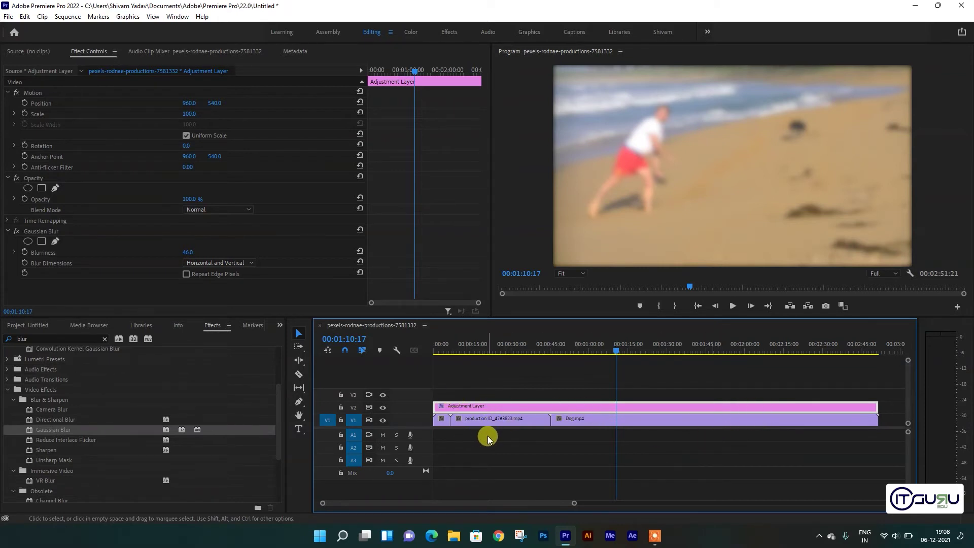
Move the adjustment layer up a track, then undo once to settle it on V4.
left_click_drag(489, 408, 479, 365)
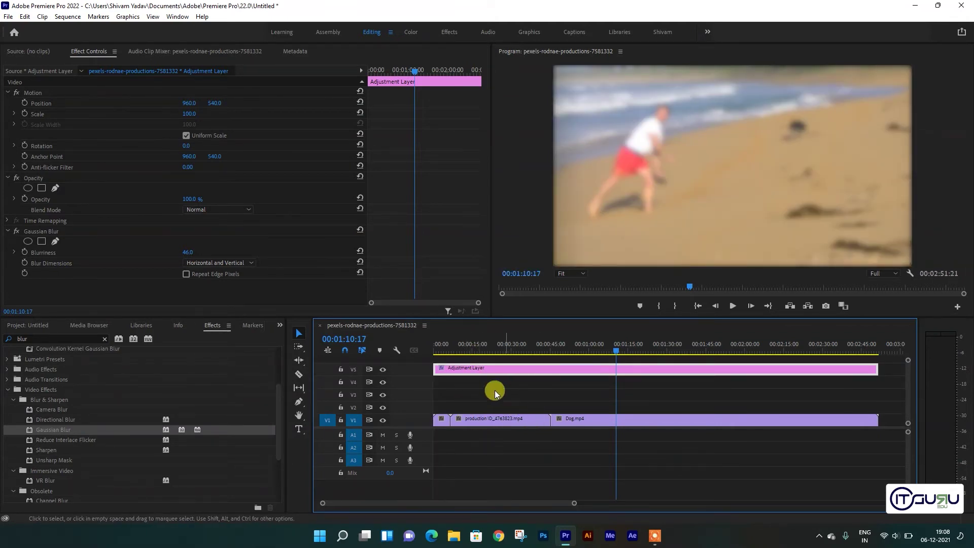
left_click_drag(467, 349, 473, 349)
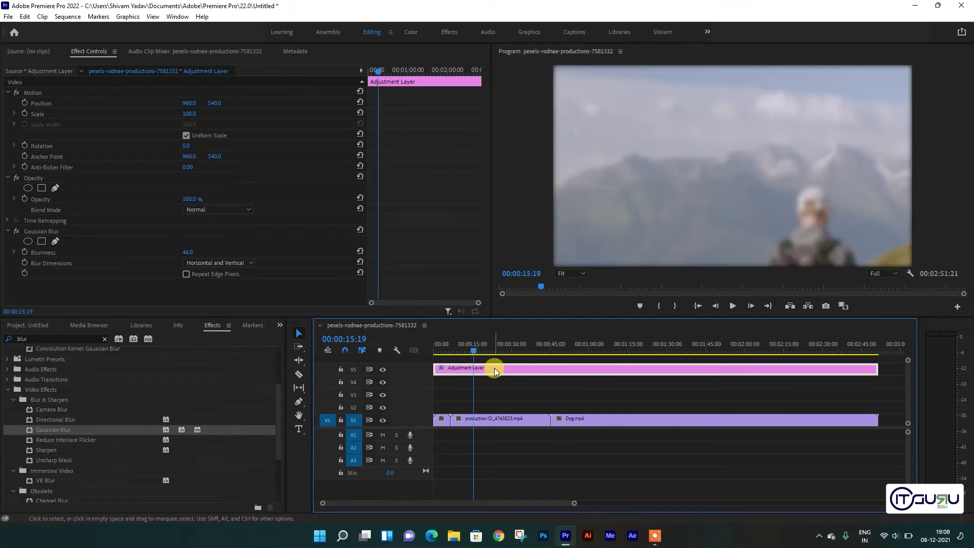
left_click(494, 368)
left_click_drag(528, 343, 747, 347)
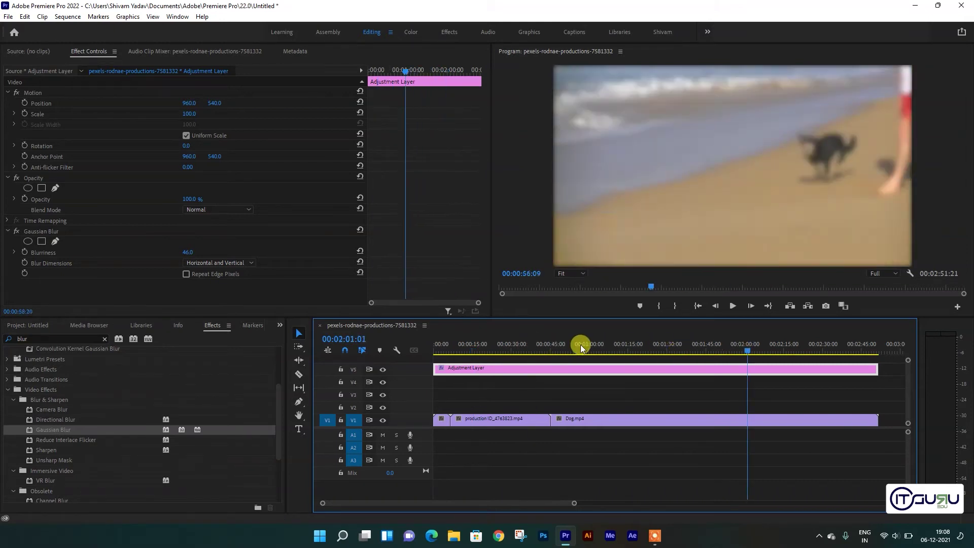
left_click(580, 345)
key("ctrl+z")
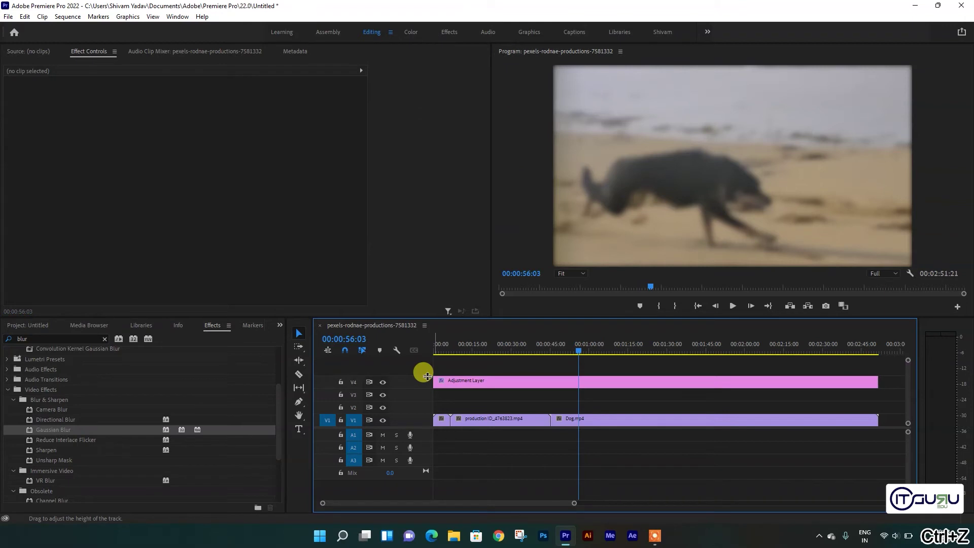
Delete the Gaussian Blur from the adjustment layer in Effect Controls, then select the first office clip.
double_click(484, 382)
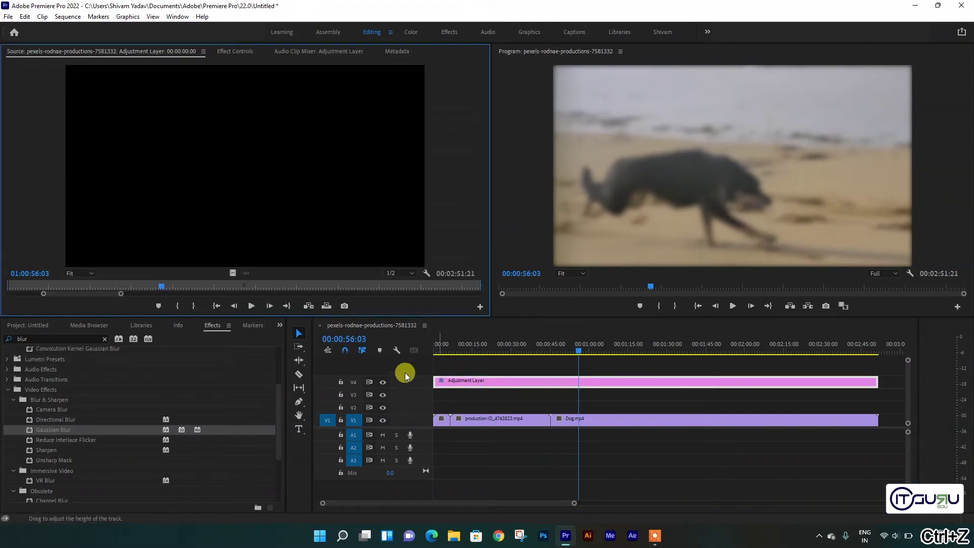
left_click(234, 51)
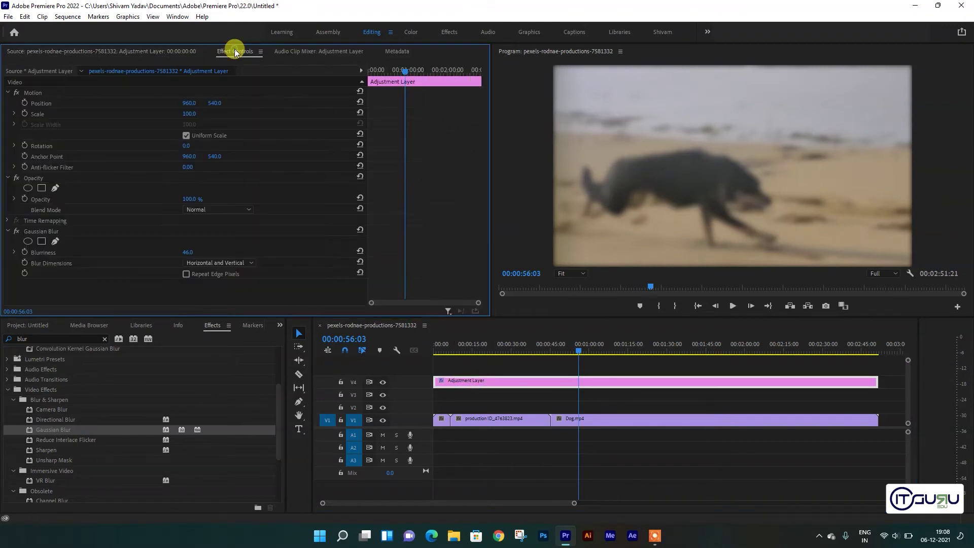
left_click(58, 231)
key("Delete")
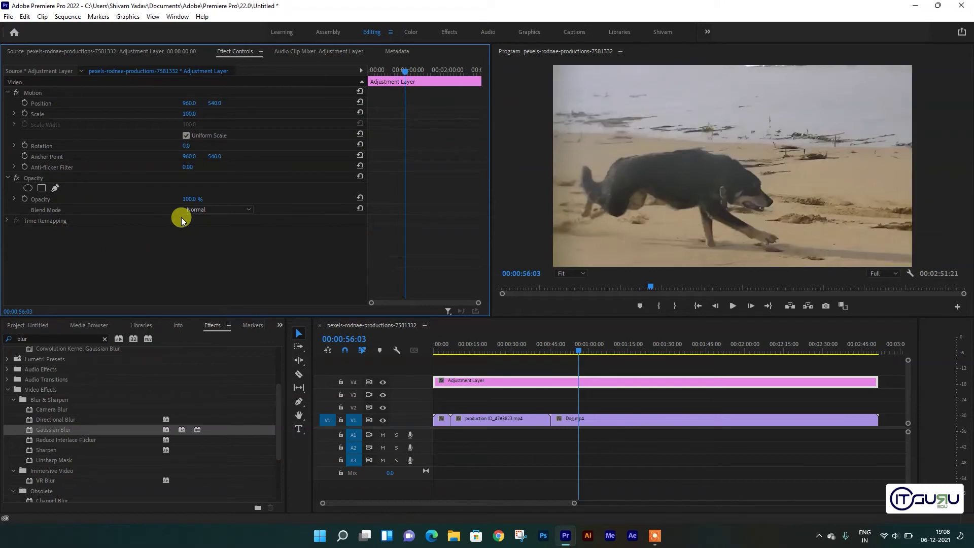
left_click(481, 347)
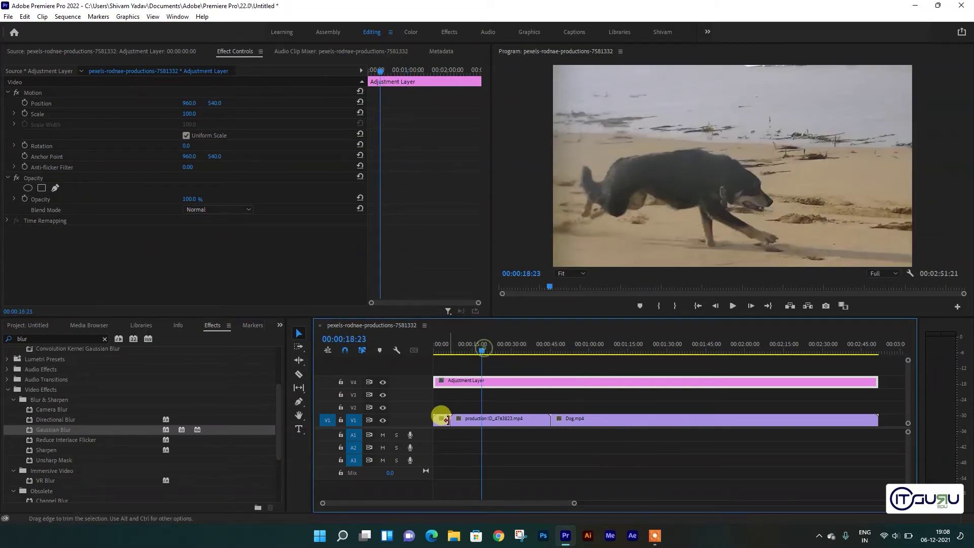
left_click(441, 418)
left_click_drag(461, 343, 439, 348)
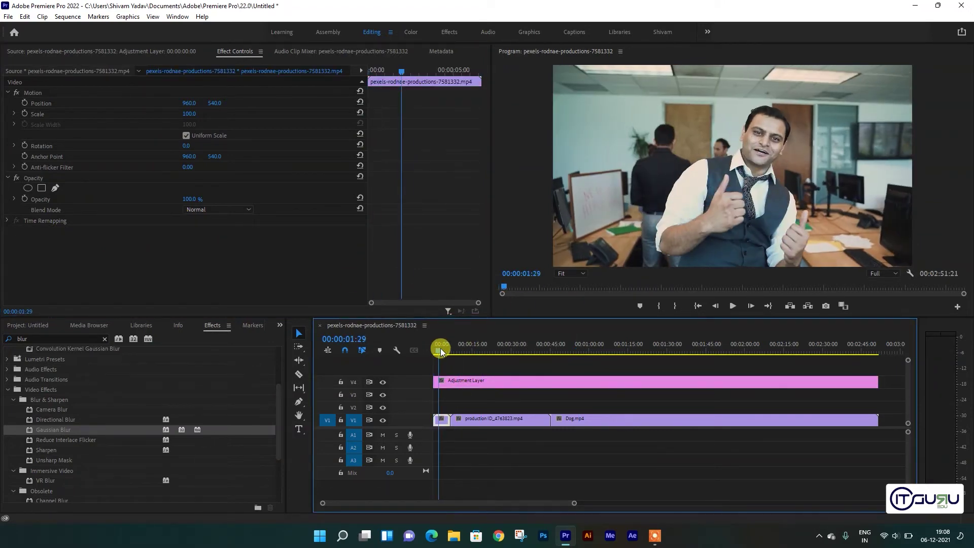
In the Color workspace, set the office clip's Lumetri Temperature to 42.4 and Highlights to 26.1.
left_click(411, 31)
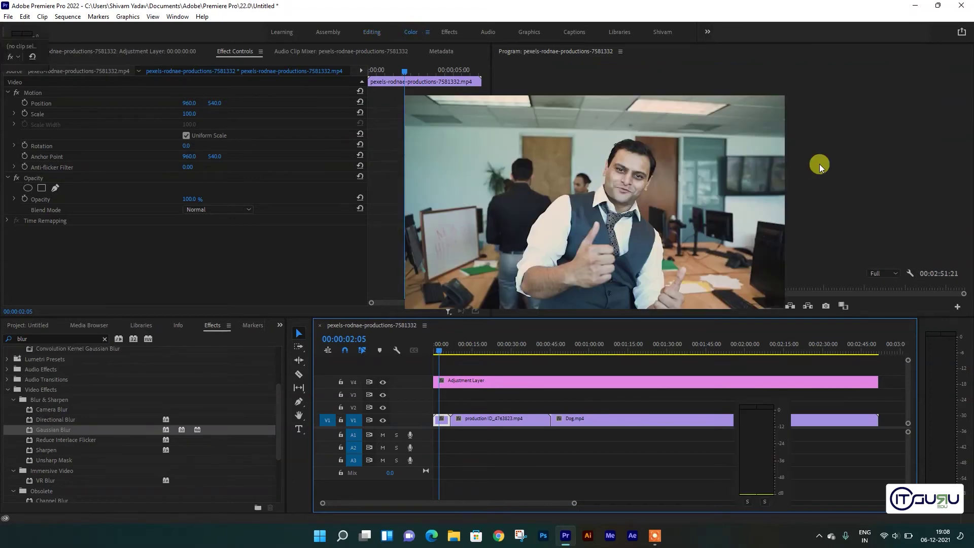
left_click_drag(896, 159, 913, 155)
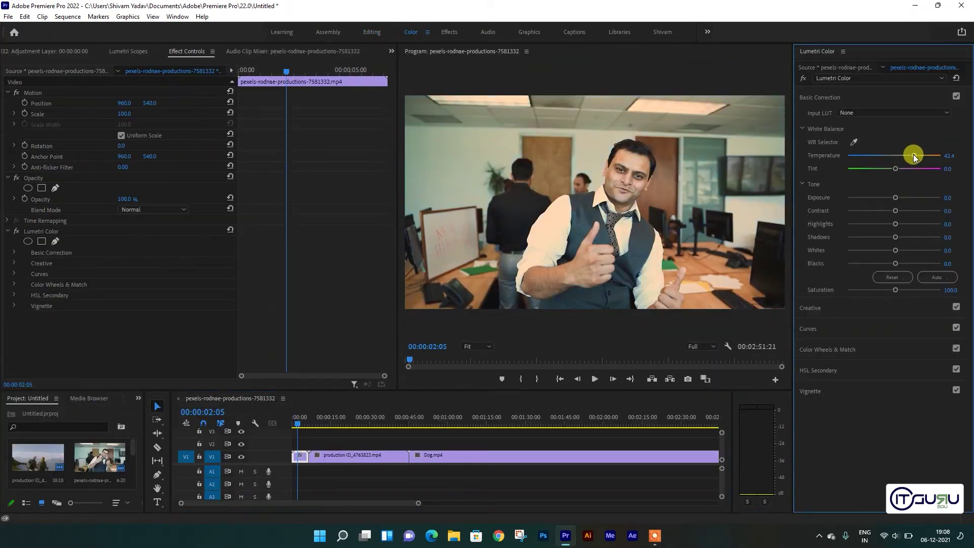
left_click_drag(897, 224, 906, 224)
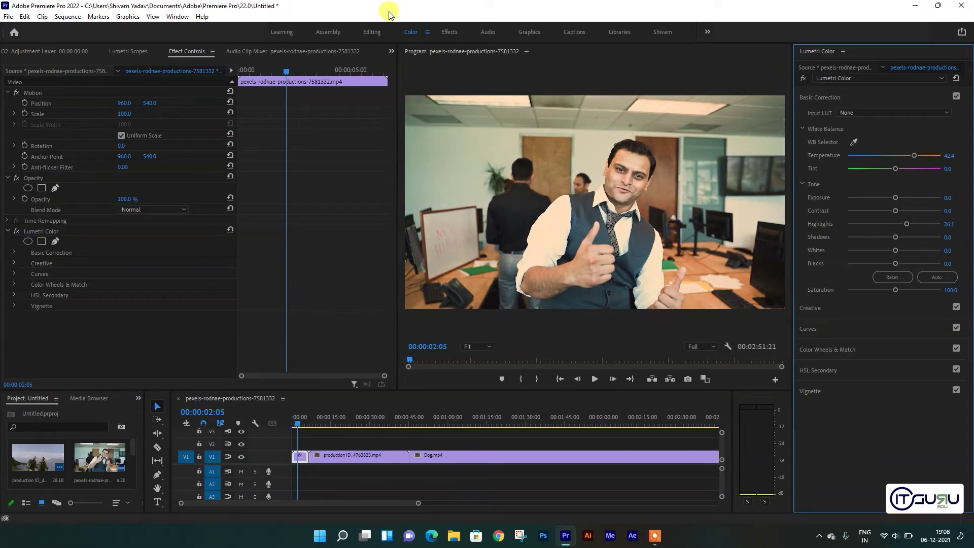
left_click(371, 32)
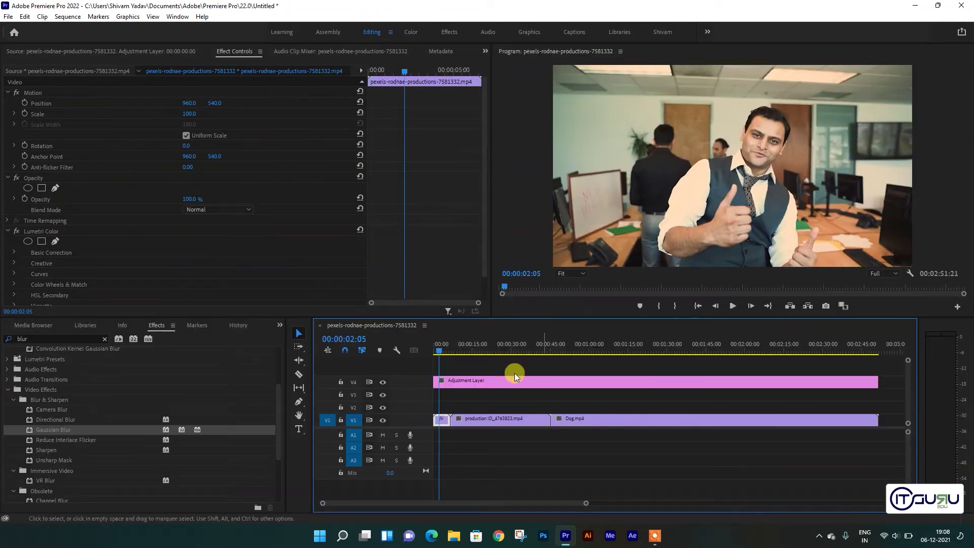
Copy the graded office clip and paste its Lumetri Color attribute onto production ID_4763823.mp4.
right_click(442, 424)
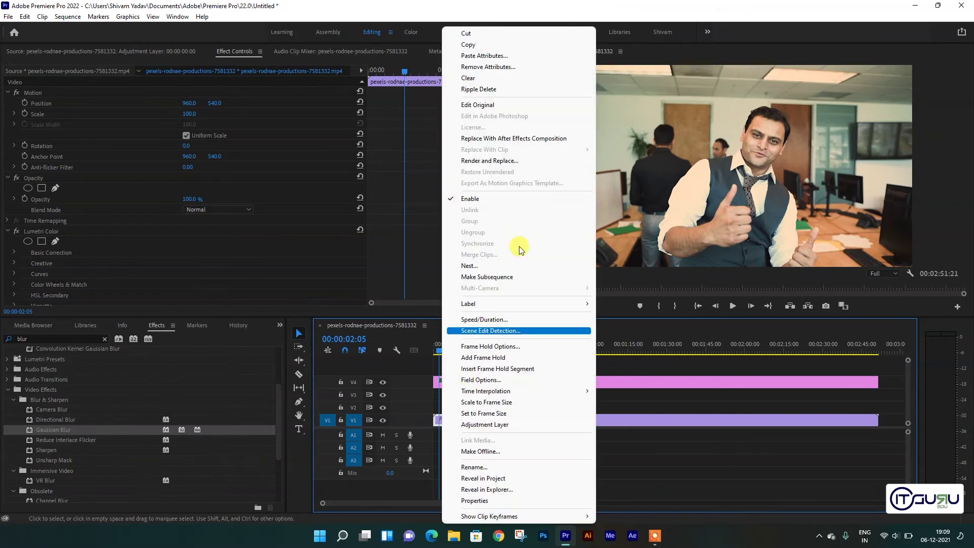
left_click(507, 53)
left_click(516, 420)
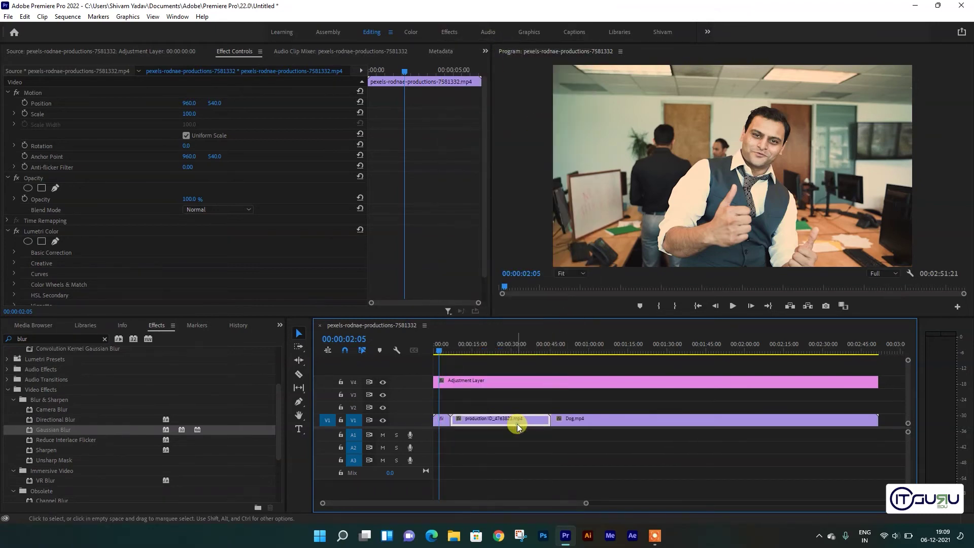
right_click(517, 420)
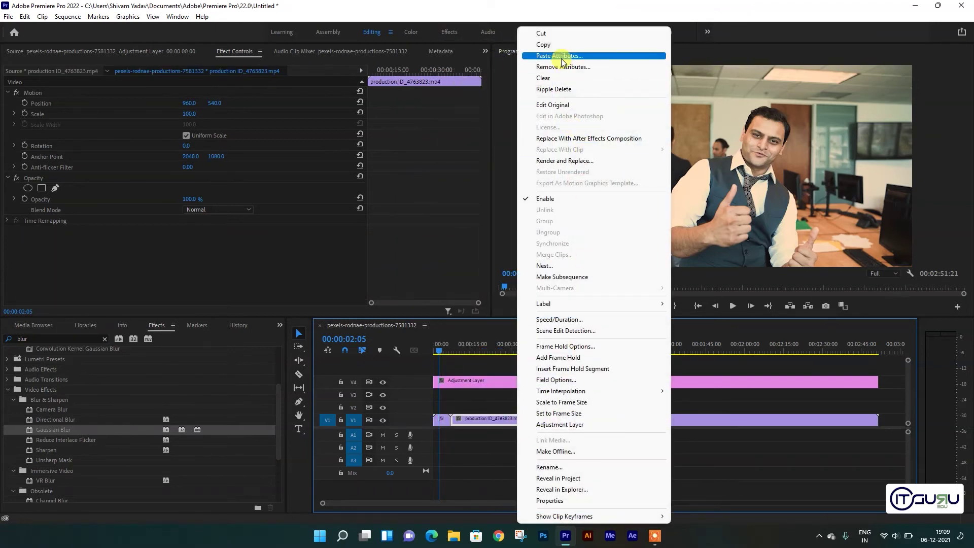
left_click(560, 56)
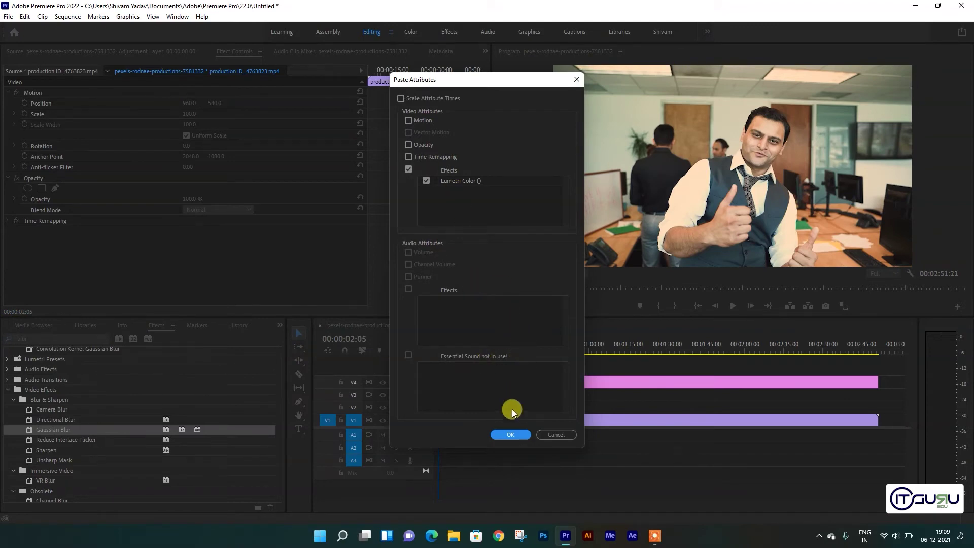
left_click(509, 433)
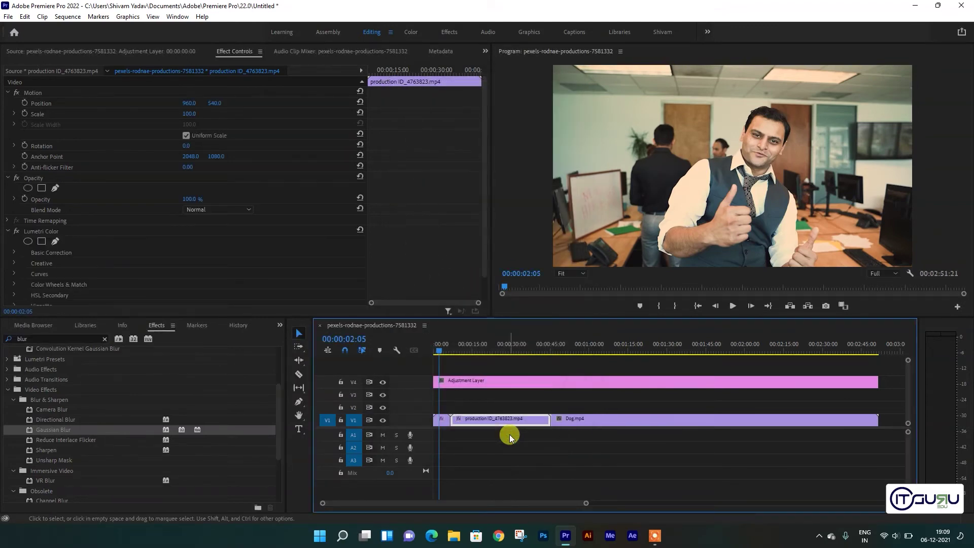
left_click_drag(457, 351, 499, 352)
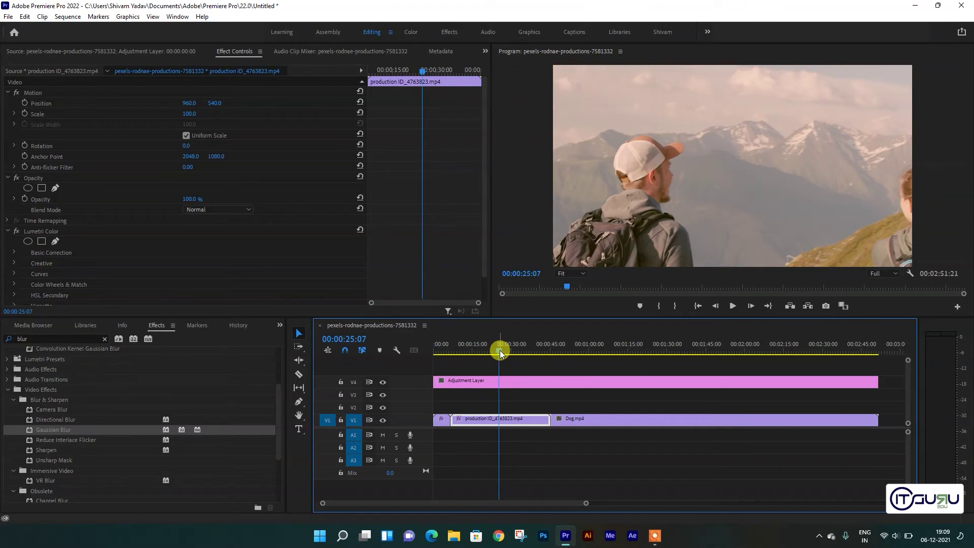
Scale the production ID clip to frame size, scrub ahead to Dog.mp4, then undo.
left_click_drag(504, 348, 525, 347)
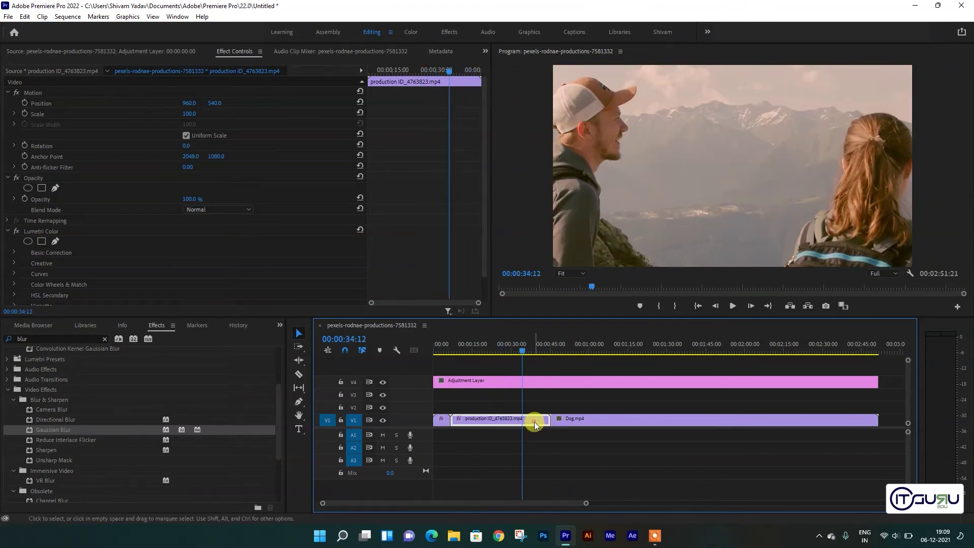
right_click(534, 422)
left_click(559, 402)
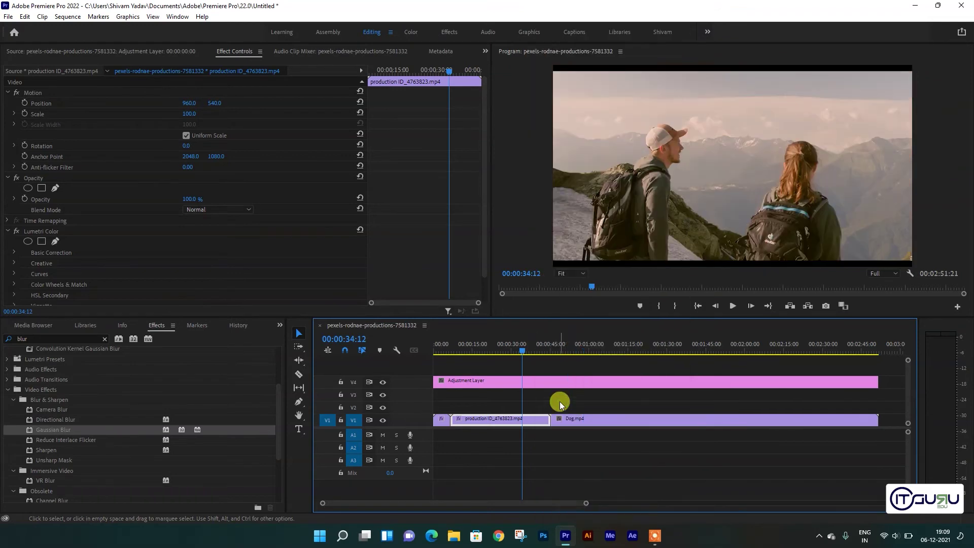
mouse_move(537, 345)
left_mouse_down()
mouse_move(628, 348)
mouse_move(611, 353)
left_mouse_up()
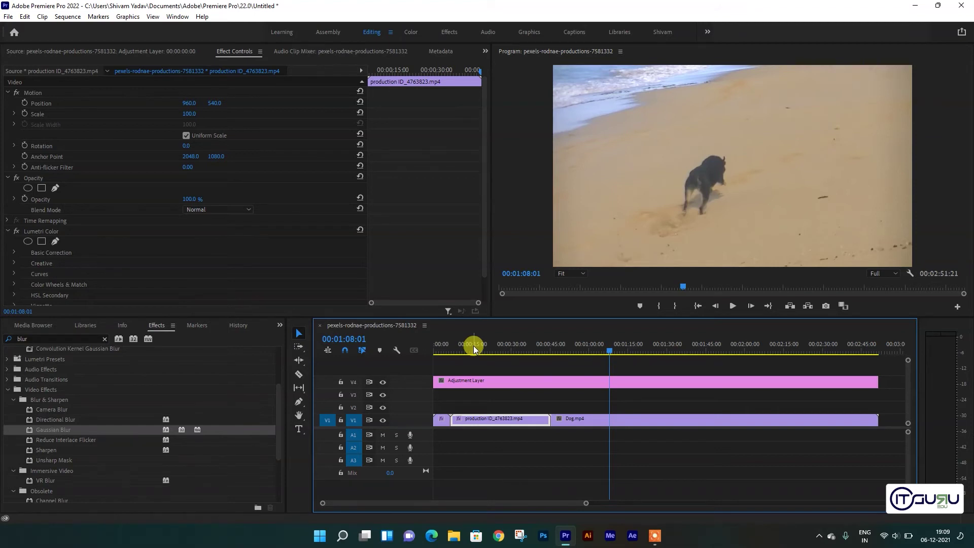
key("ctrl+z")
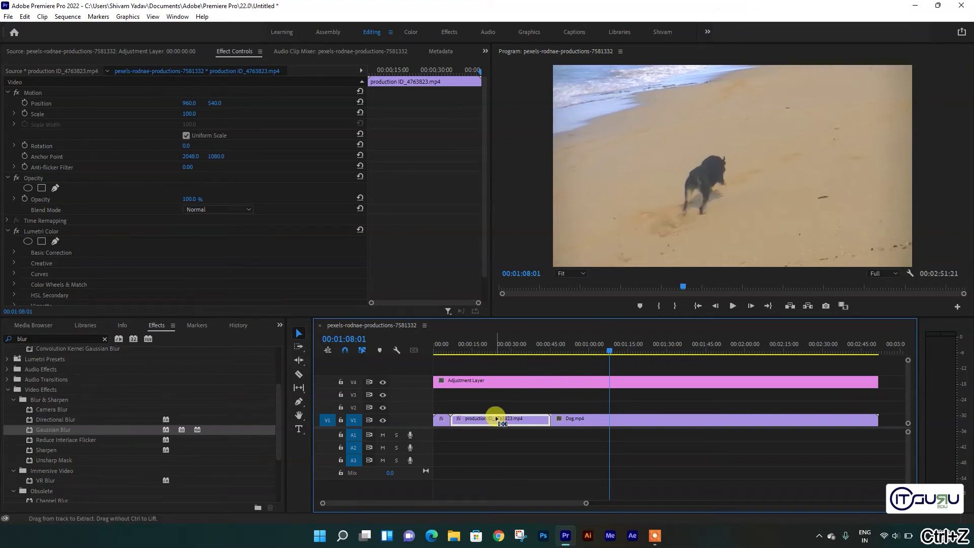
Undo the pasted Lumetri grade on the hikers clip and show the adjustment layer's Lumetri Color controls.
left_click(444, 350)
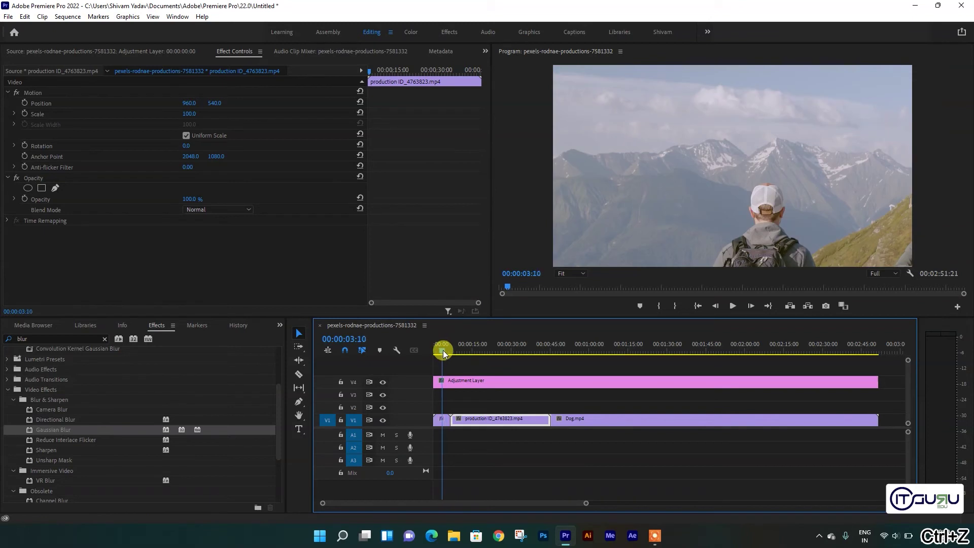
left_click_drag(443, 350, 442, 350)
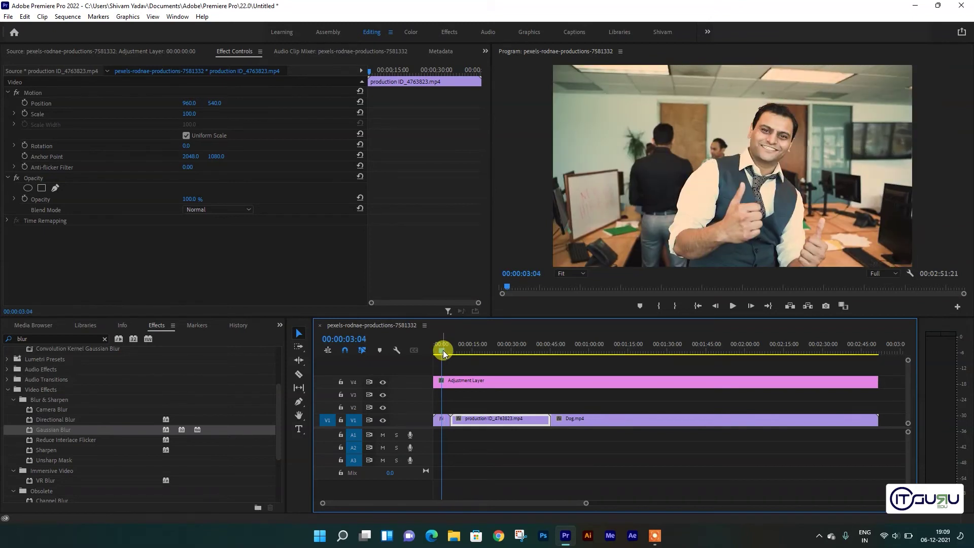
key("ctrl+z")
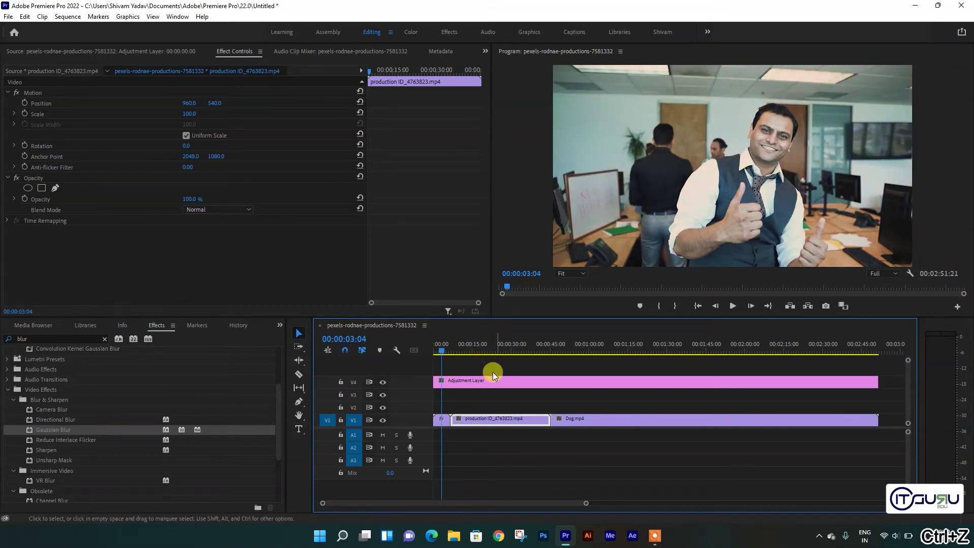
left_click(476, 381)
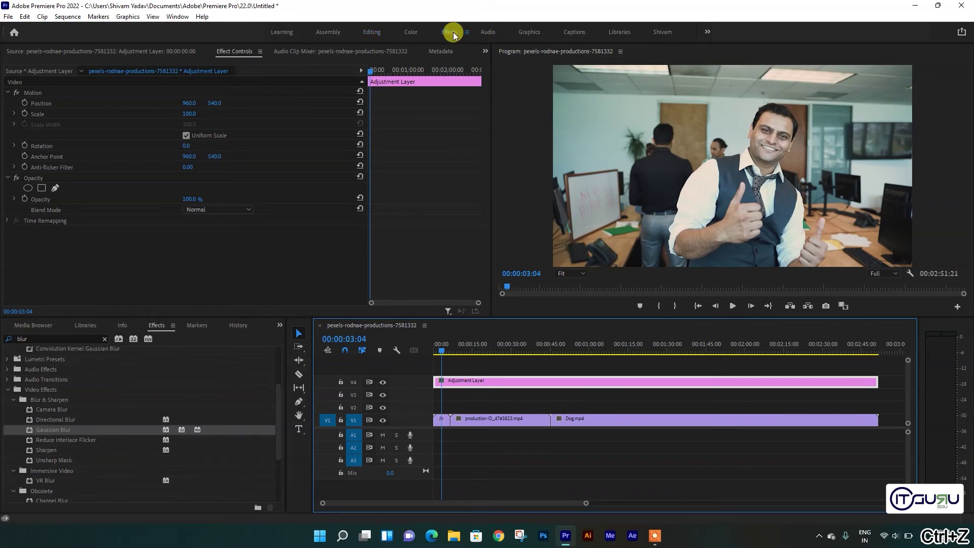
left_click(450, 32)
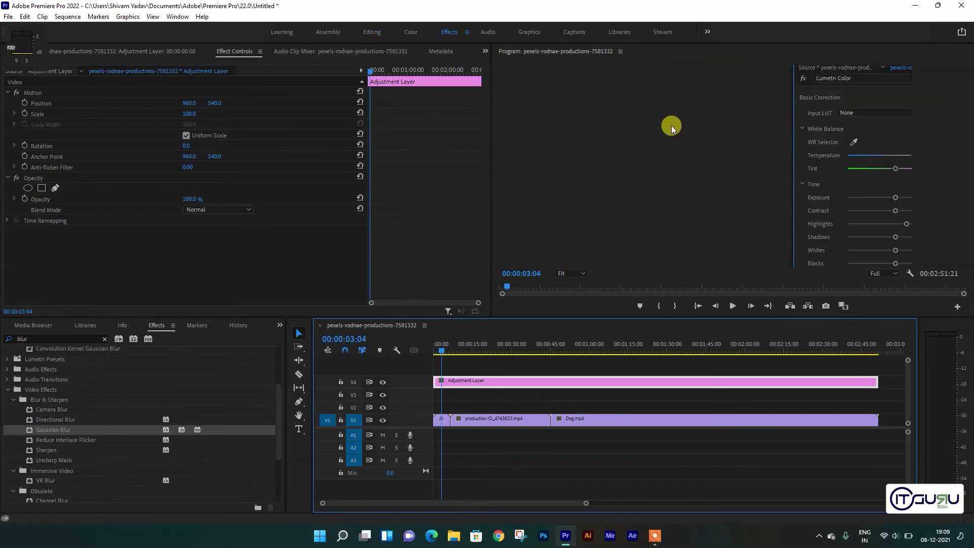
left_click(416, 32)
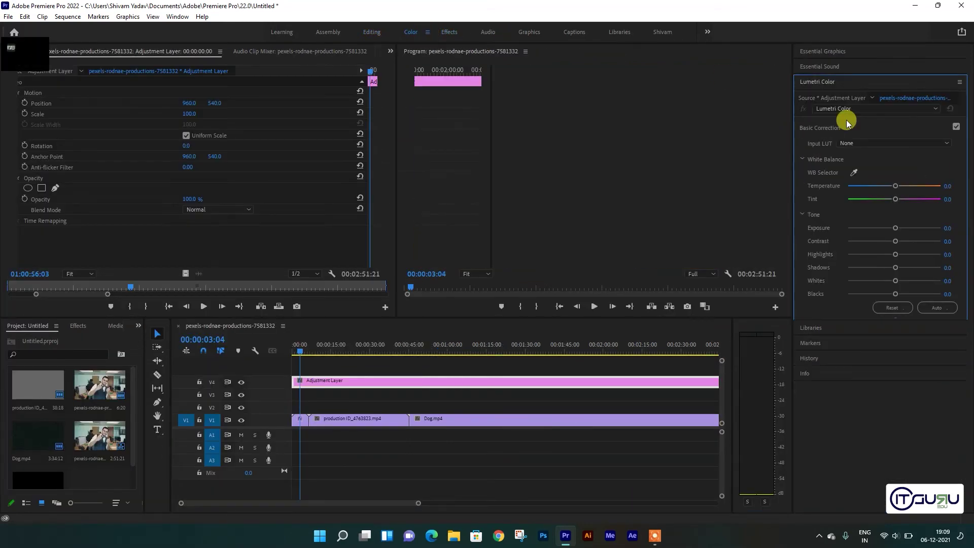
Give the adjustment layer Lumetri Temperature 33.7 and Highlights 29.3, then go back to Editing.
left_click_drag(895, 155, 910, 155)
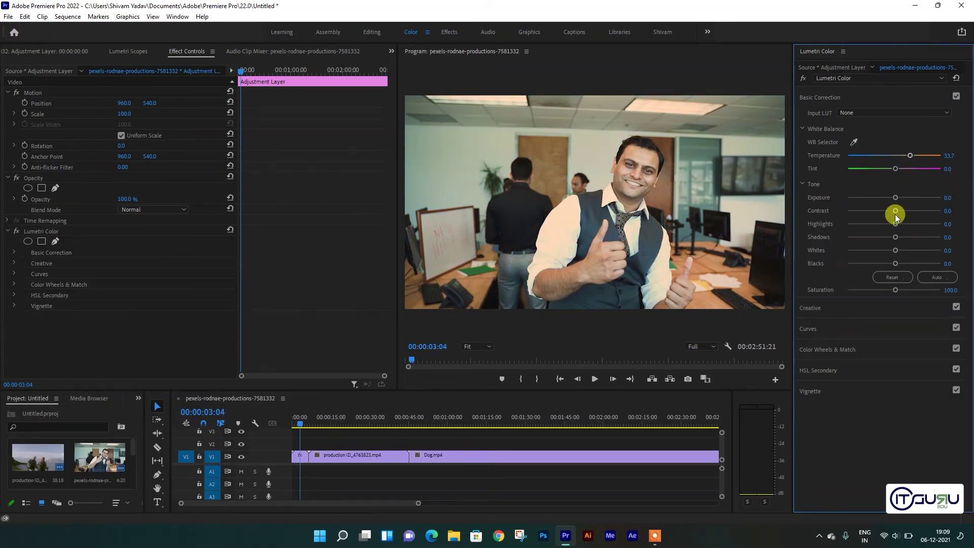
left_click_drag(895, 224, 909, 224)
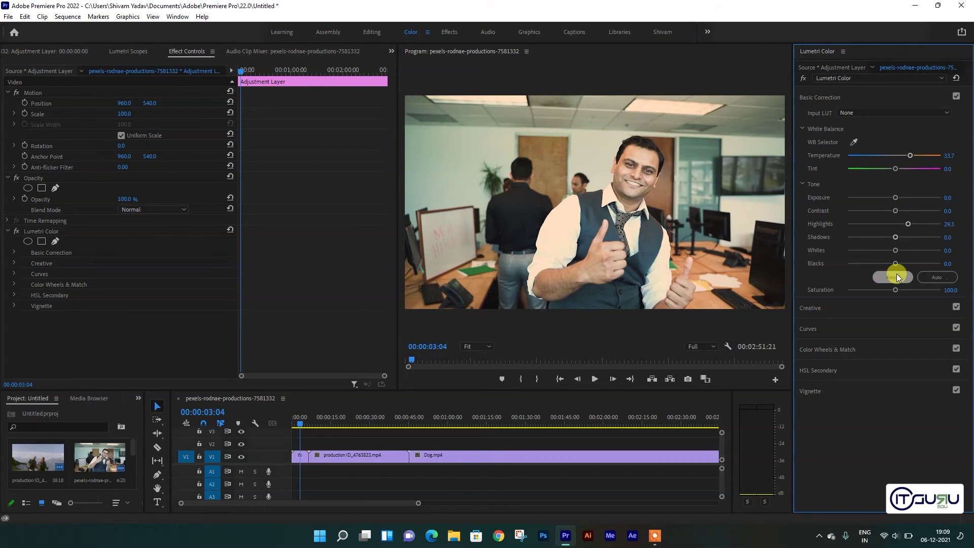
left_click(371, 33)
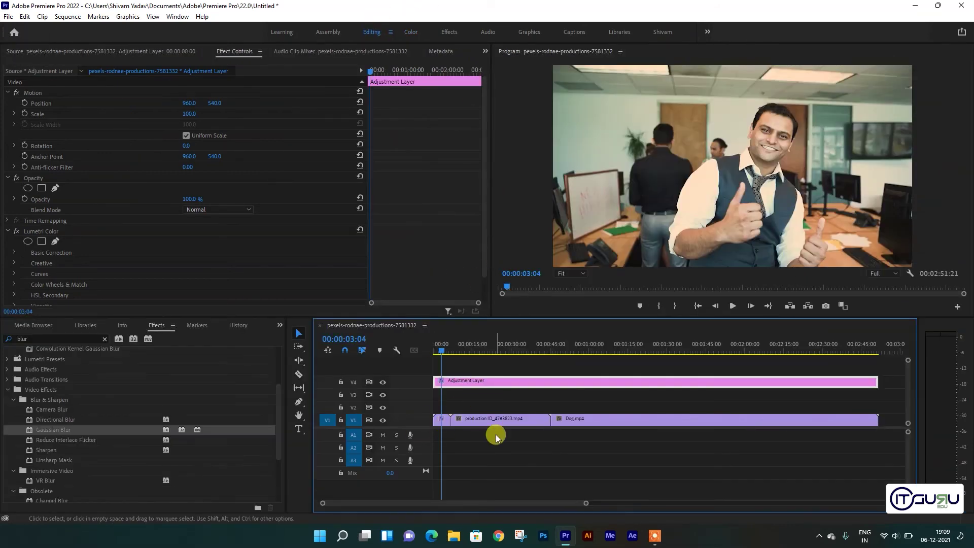
key("space")
left_click(451, 347)
left_click_drag(451, 346, 491, 346)
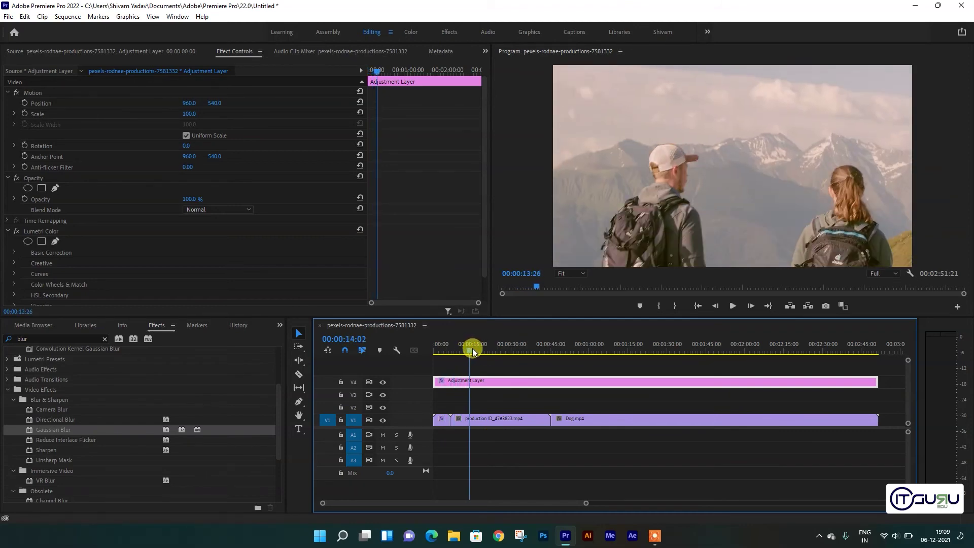
left_click_drag(492, 346, 531, 349)
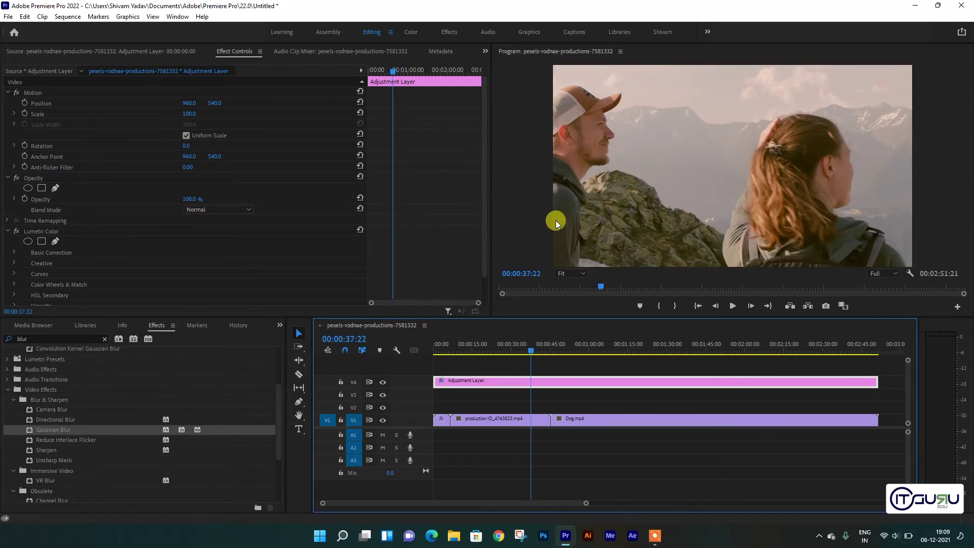
left_click(522, 422)
right_click(522, 422)
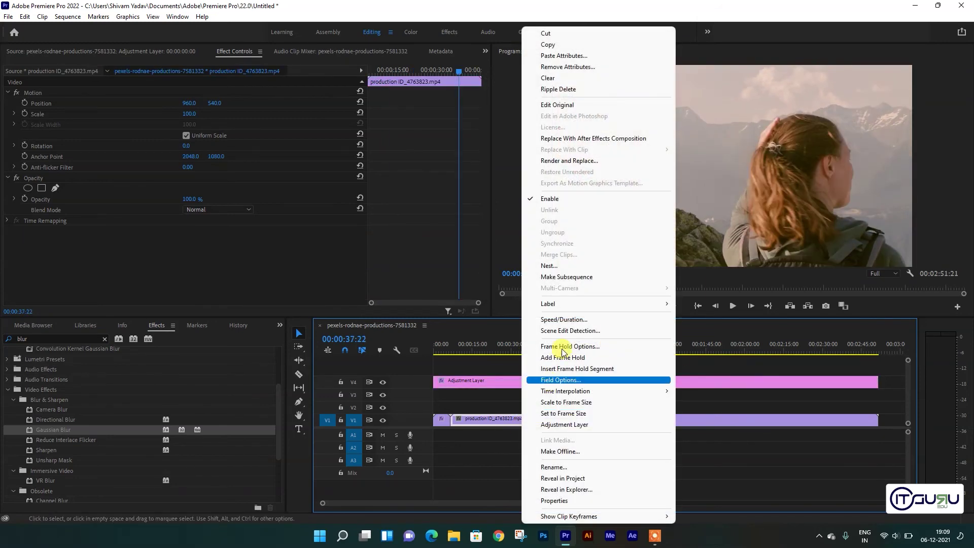
Scale the production ID clip and Dog.mp4 to frame size, then scrub through to check the warm grade.
left_click(563, 402)
left_click_drag(549, 348, 589, 343)
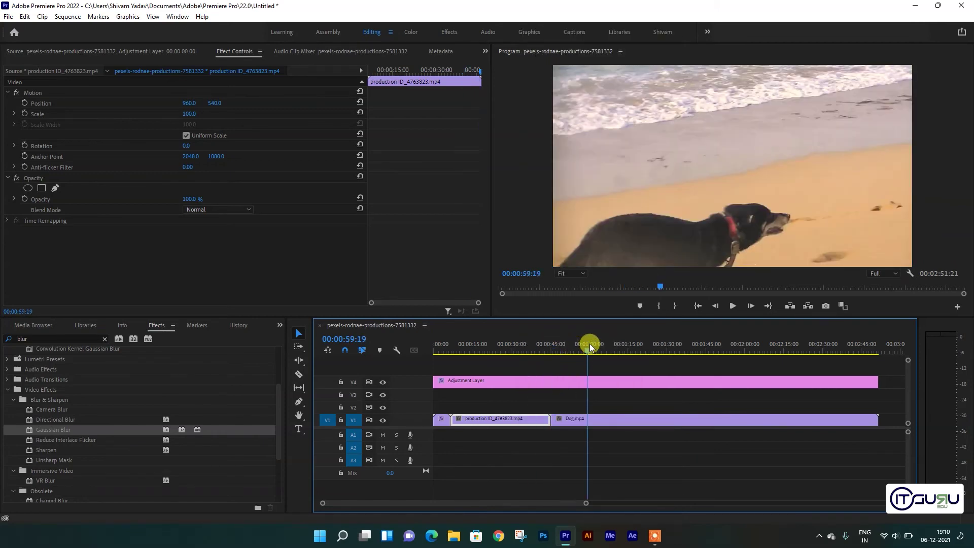
right_click(605, 419)
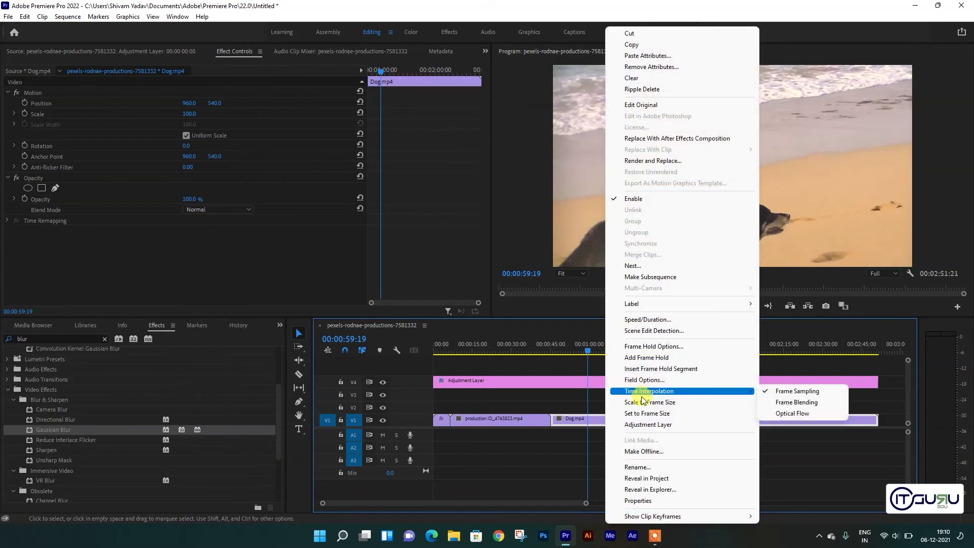
left_click(640, 402)
left_click_drag(611, 348, 648, 344)
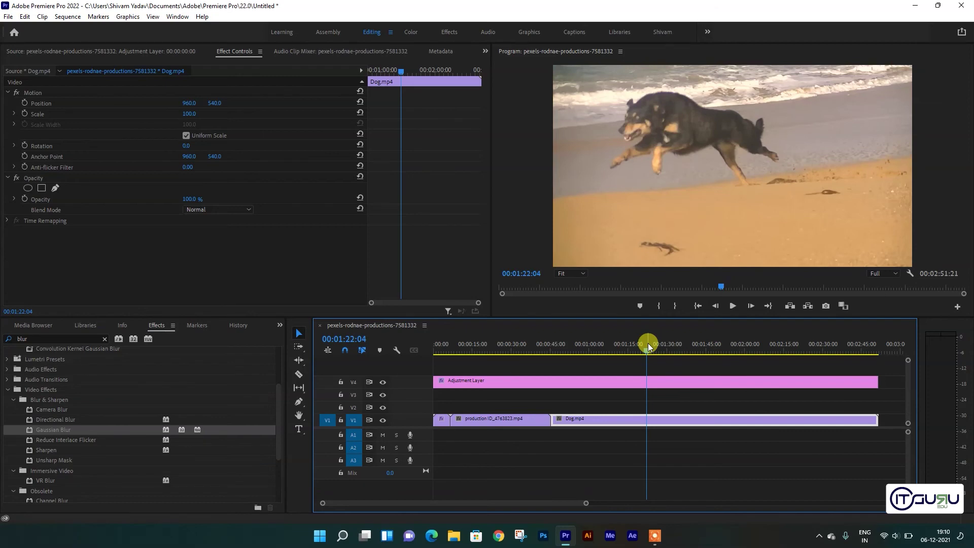
left_click_drag(647, 343, 543, 346)
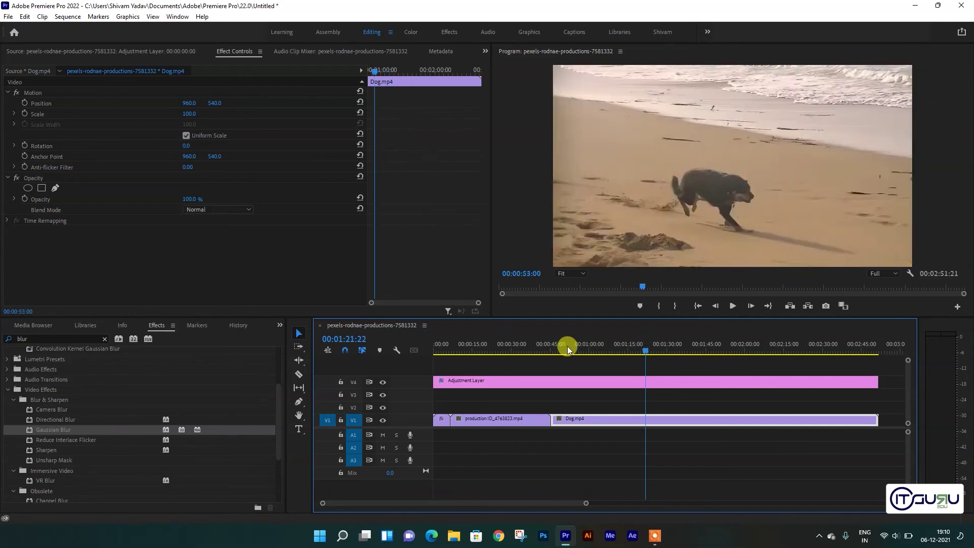
left_click(562, 381)
left_click_drag(534, 342, 450, 355)
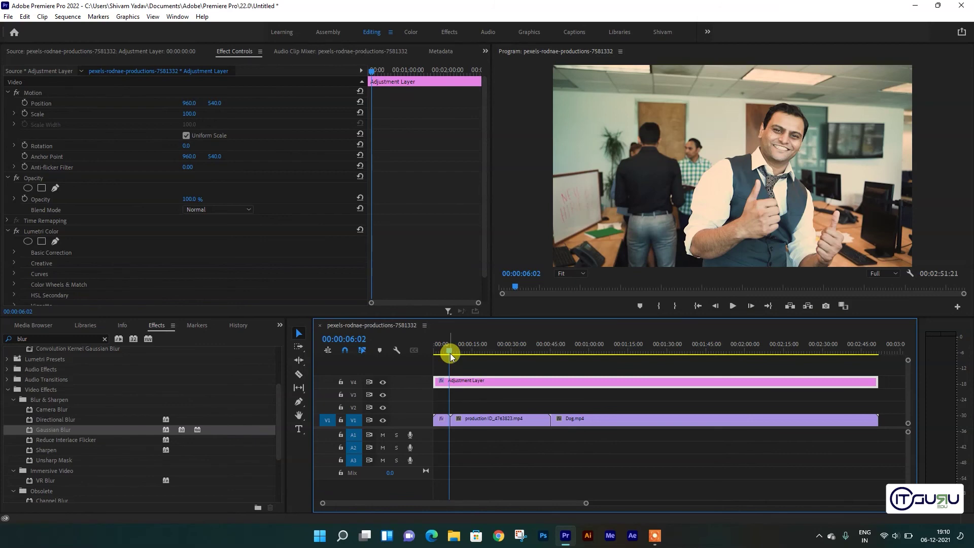
left_click_drag(451, 345, 520, 349)
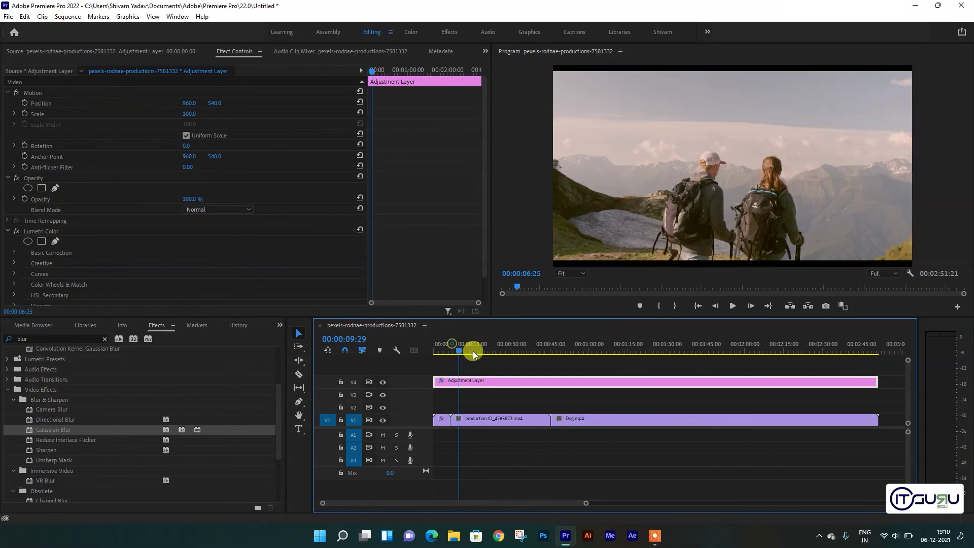